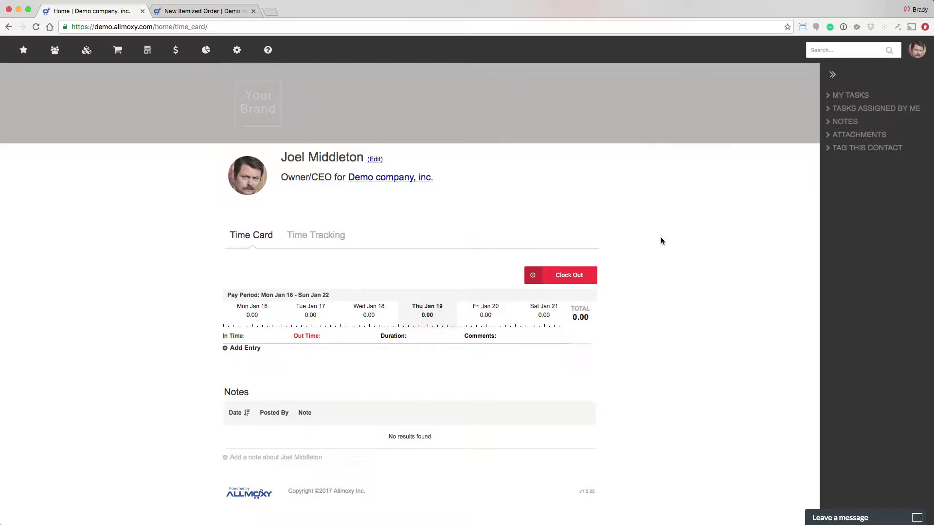
# Step: Reveal the gear dropdown listing Theme, Exporters, Triggers and other settings
pyautogui.moveTo(235, 53)
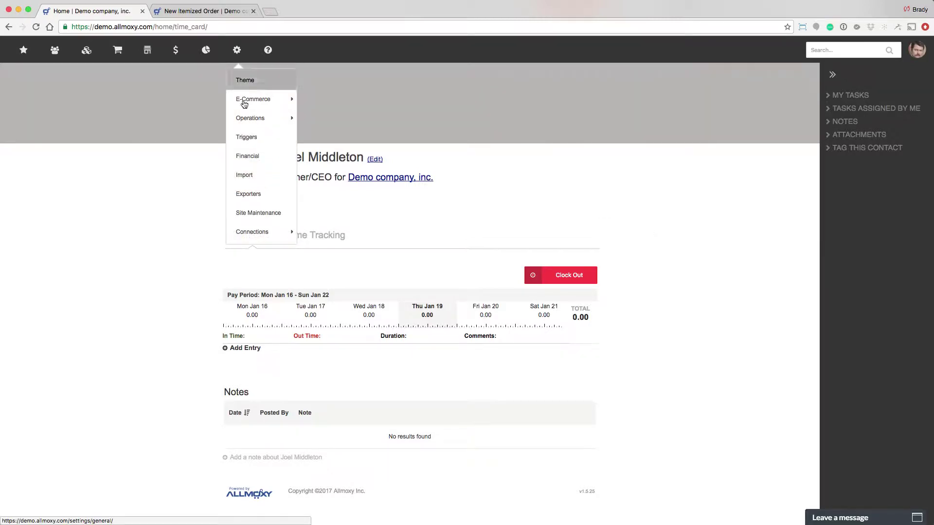
# Step: Open Exporters settings, toggle More Help, and add a blank CSV exporter below Cabinet Vision
pyautogui.click(252, 194)
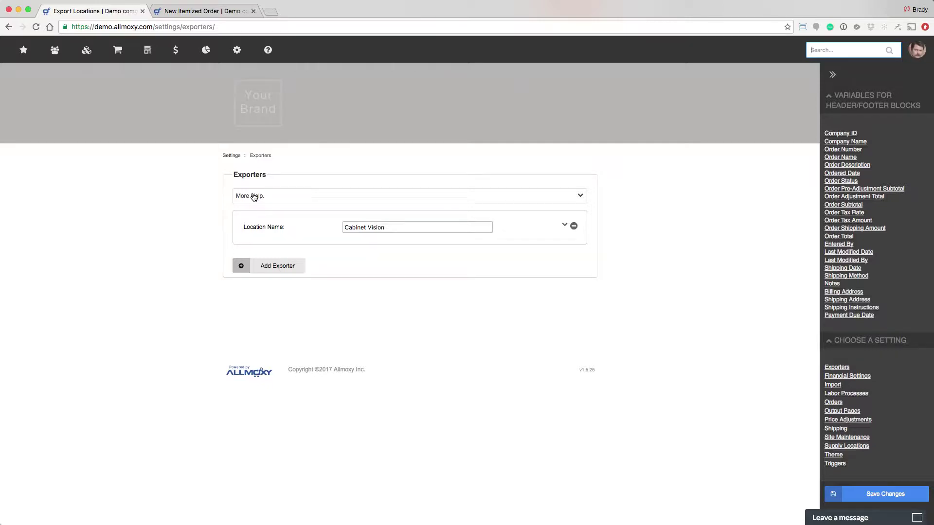
pyautogui.click(254, 196)
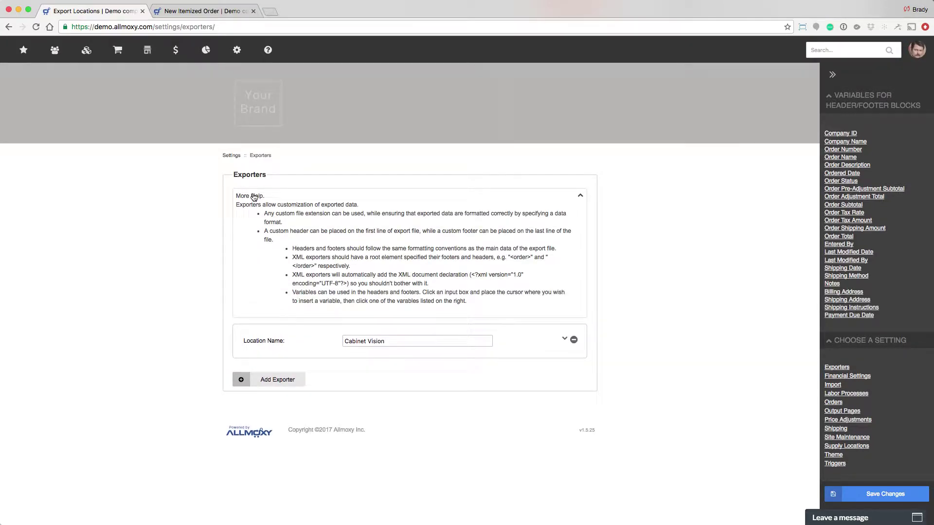
pyautogui.click(254, 196)
pyautogui.click(258, 265)
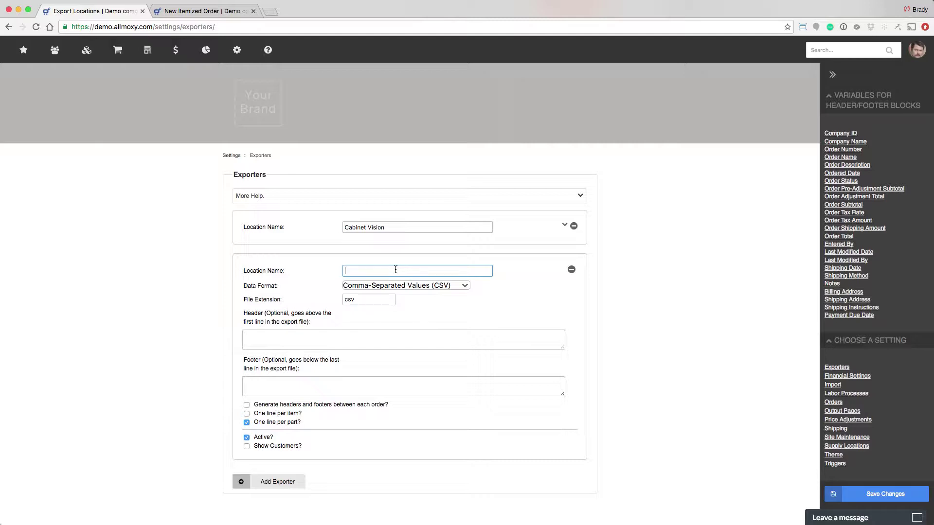
pyautogui.click(395, 287)
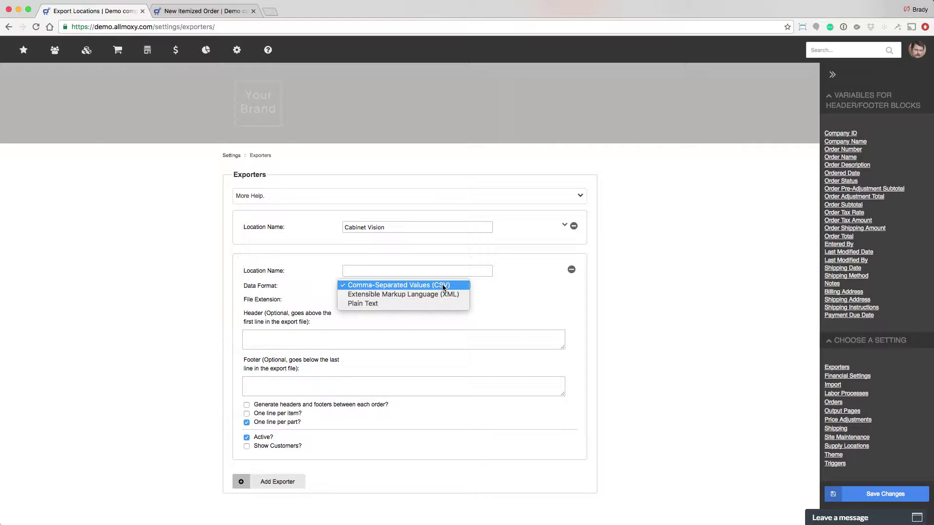
pyautogui.click(409, 313)
pyautogui.click(387, 296)
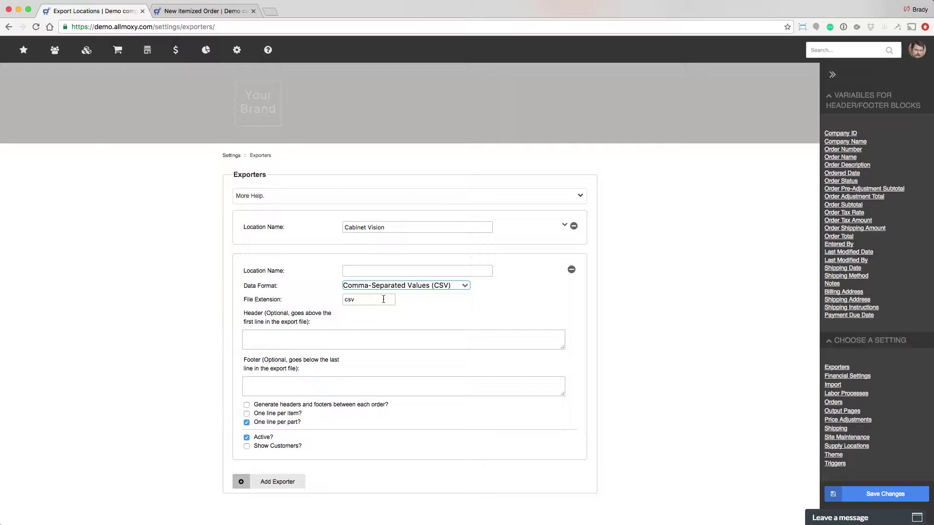
pyautogui.click(349, 340)
# Step: Write the header as {{company_id}}, Some text, {{order_status}}
pyautogui.click(342, 380)
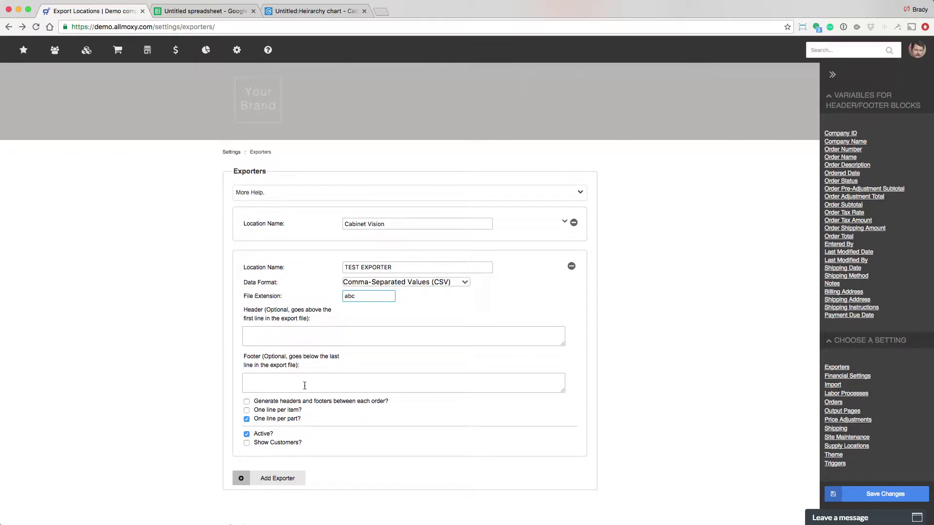
pyautogui.click(352, 335)
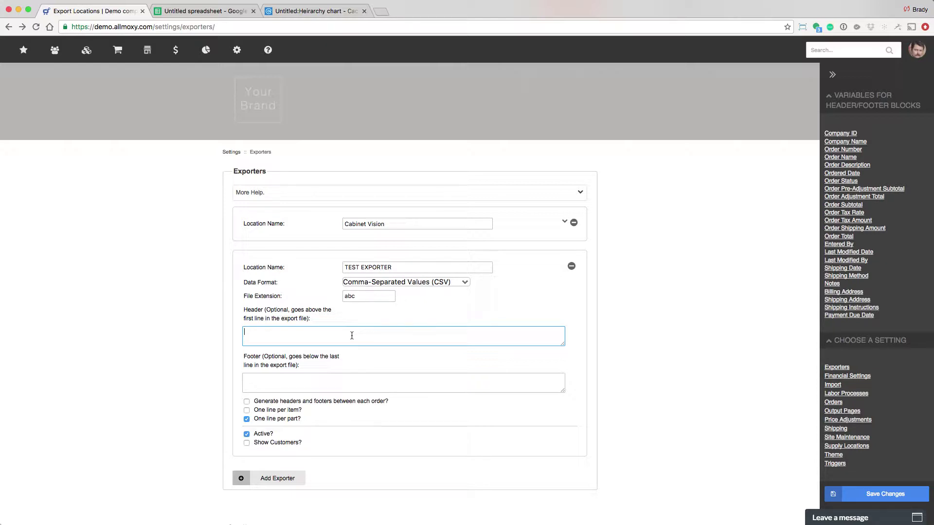
pyautogui.click(850, 135)
pyautogui.write(', Some text,')
pyautogui.click(854, 183)
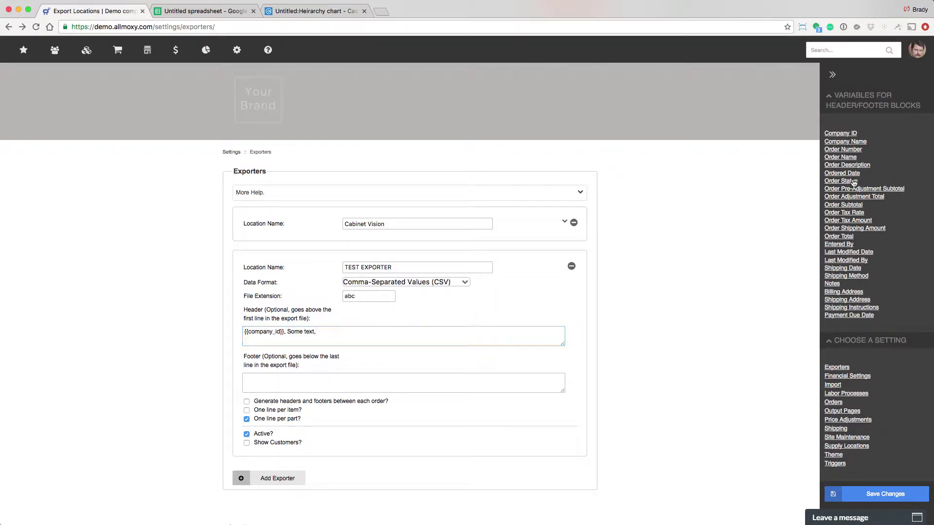
# Step: Set the footer to modify date, Something else, order subtotal, and uncheck One line per part
pyautogui.click(402, 384)
pyautogui.click(832, 252)
pyautogui.write(', Something else,')
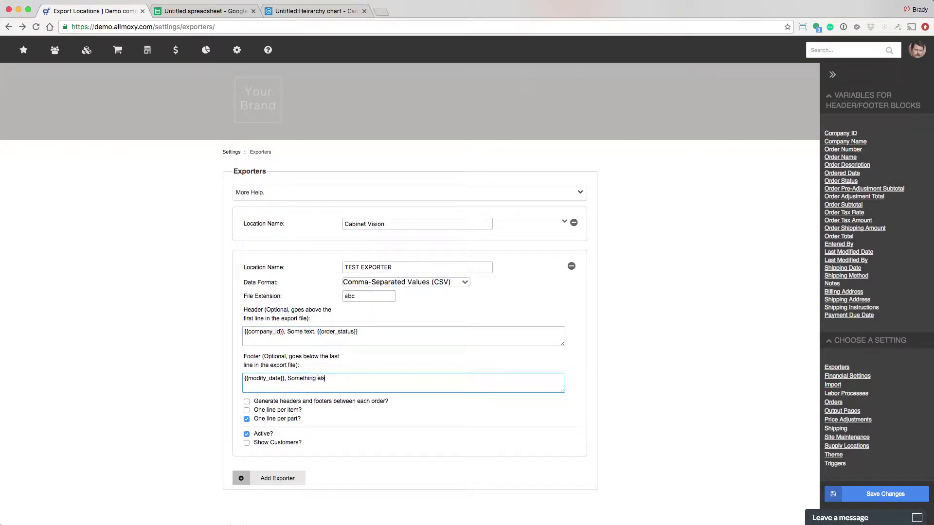
pyautogui.click(843, 205)
pyautogui.click(247, 419)
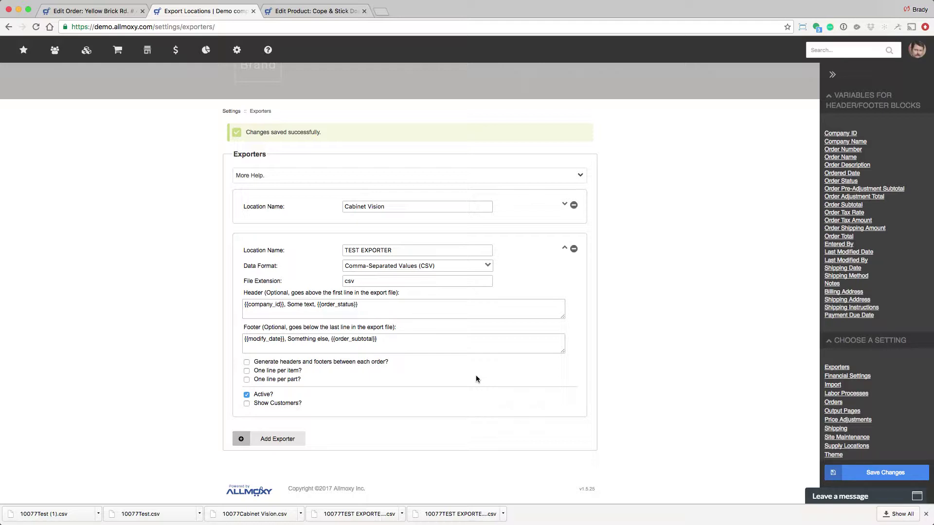
# Step: Review the saved header and footer lines, then go to the Yellow Brick Rd. # 44 order
pyautogui.tripleClick(399, 309)
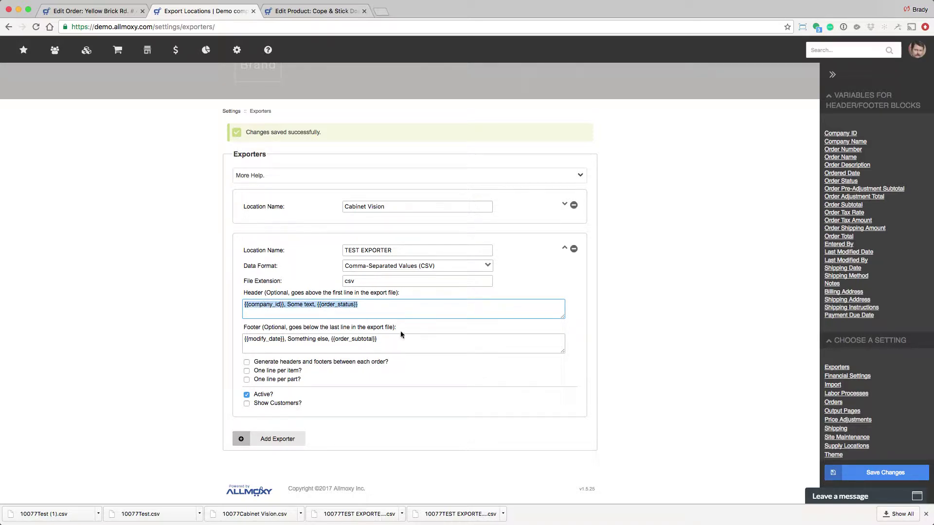
pyautogui.moveTo(401, 336); pyautogui.dragTo(241, 340)
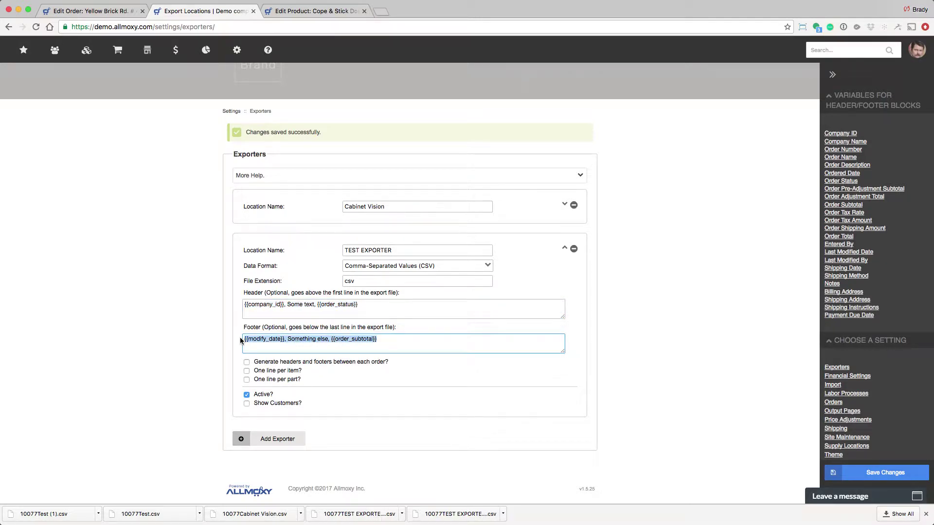
pyautogui.click(128, 14)
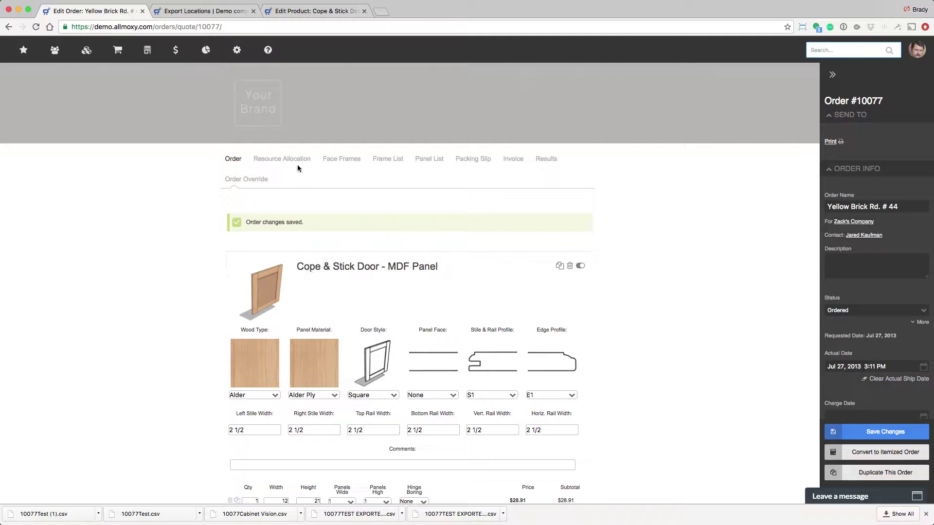
# Step: Open the Cope & Stick Door – MDF Panel product editor down to its Exporter Header/Footer section
pyautogui.click(308, 14)
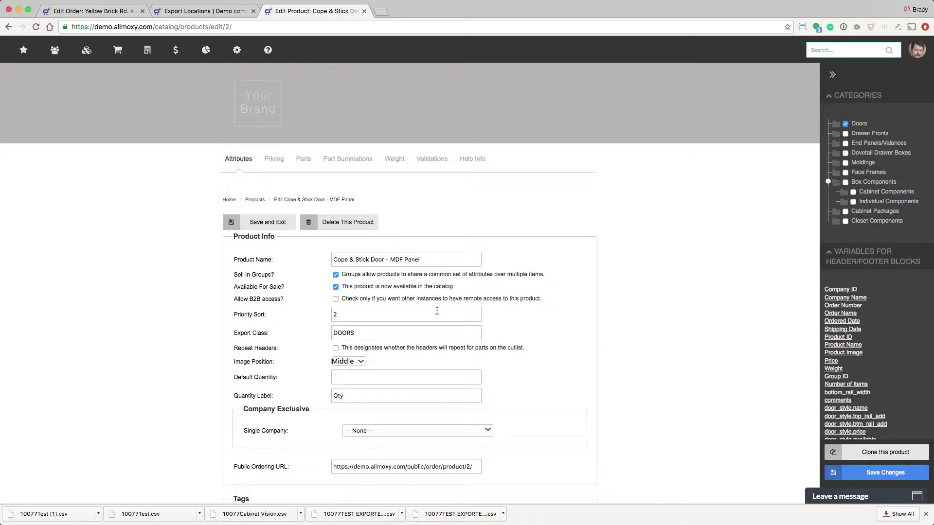
pyautogui.scroll(-10, 436, 311)
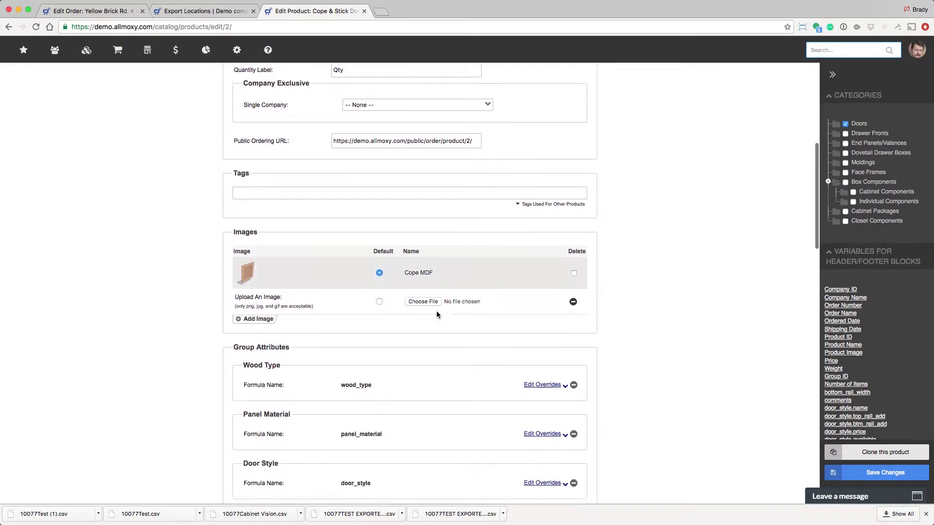
pyautogui.scroll(-15, 436, 315)
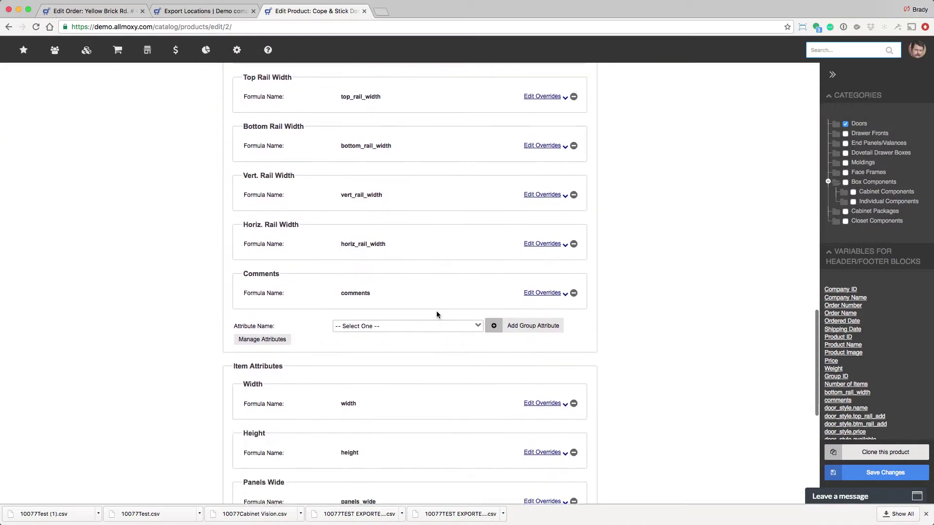
pyautogui.scroll(-4, 436, 314)
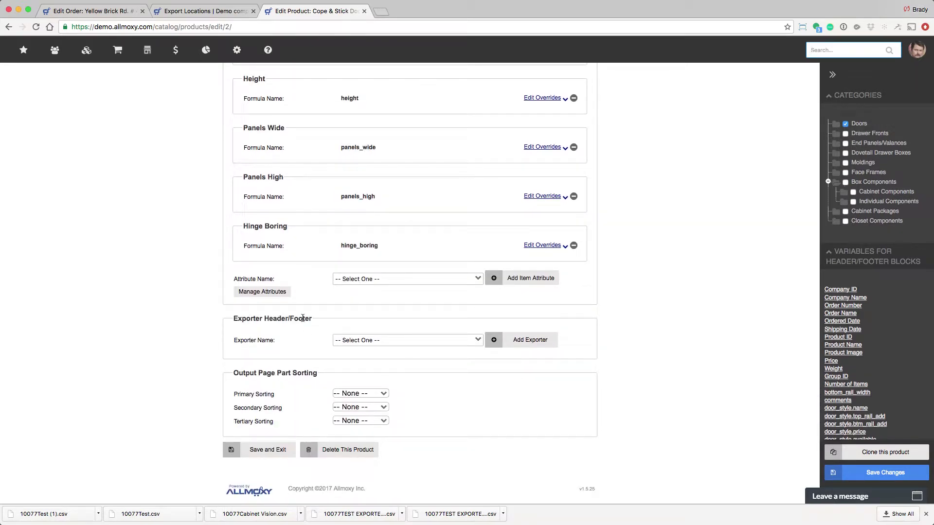
# Step: Add TEST EXPORTER with header 'Product level header' and footer 'product level footer', then save
pyautogui.click(396, 339)
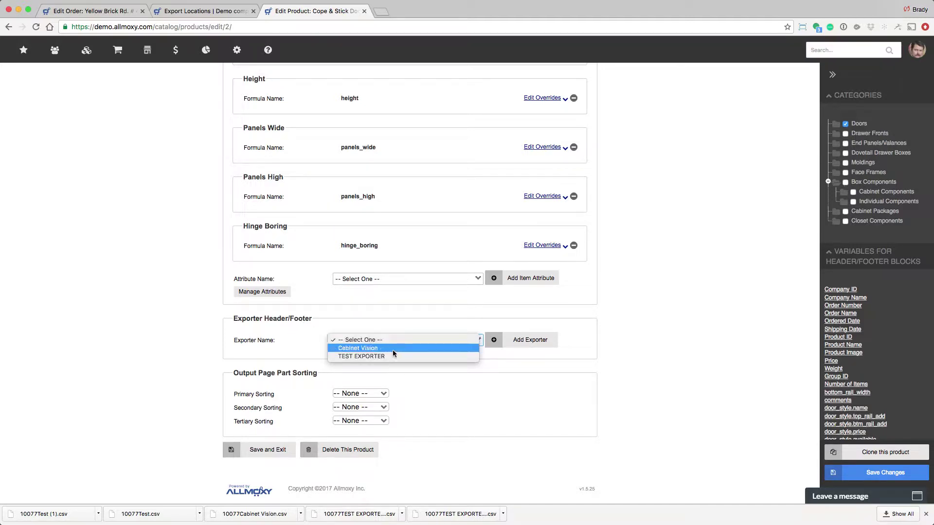
pyautogui.click(390, 357)
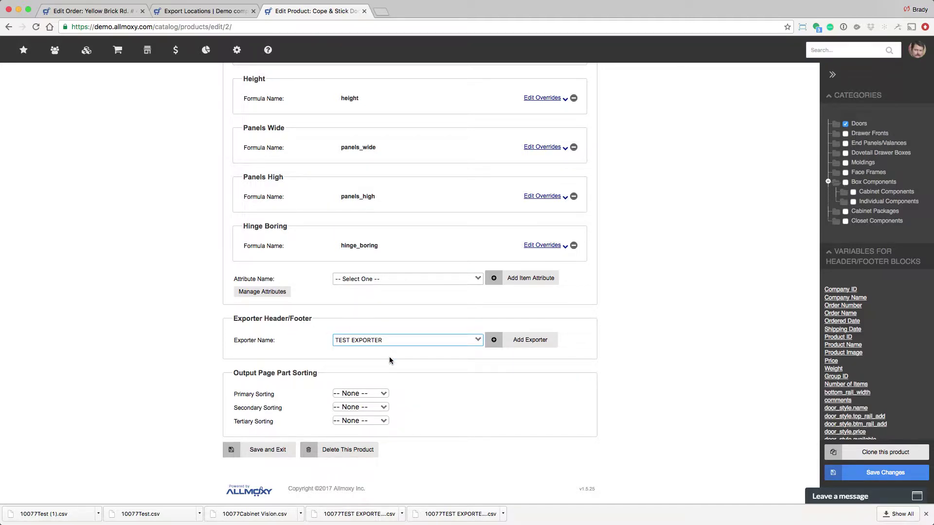
pyautogui.click(521, 339)
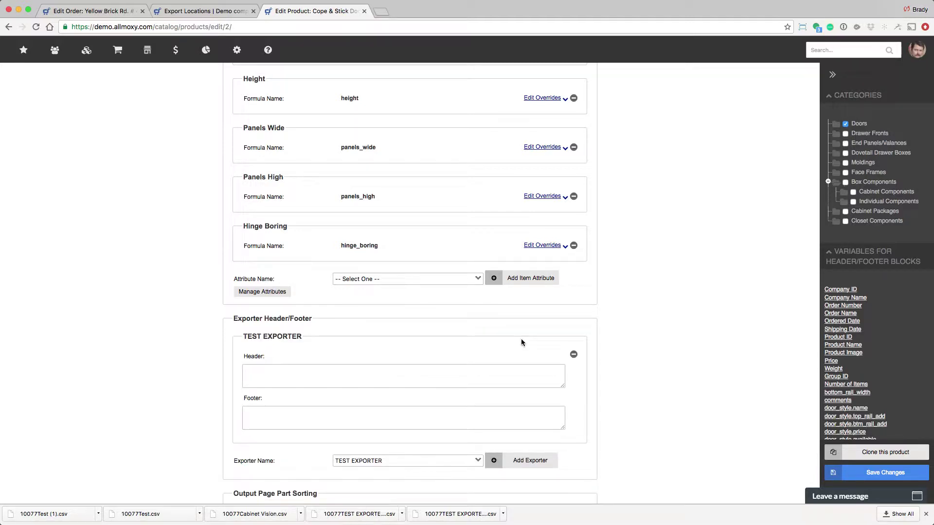
pyautogui.scroll(-2, 880, 356)
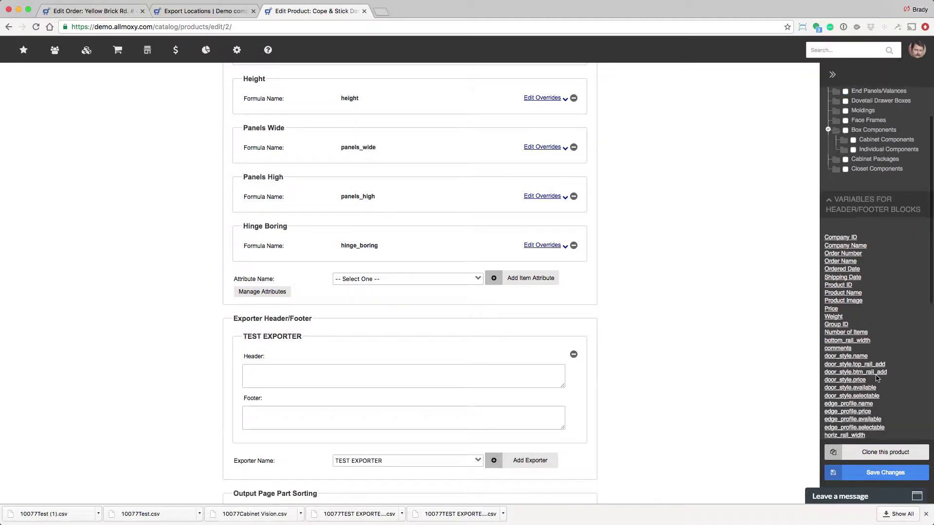
pyautogui.click(489, 379)
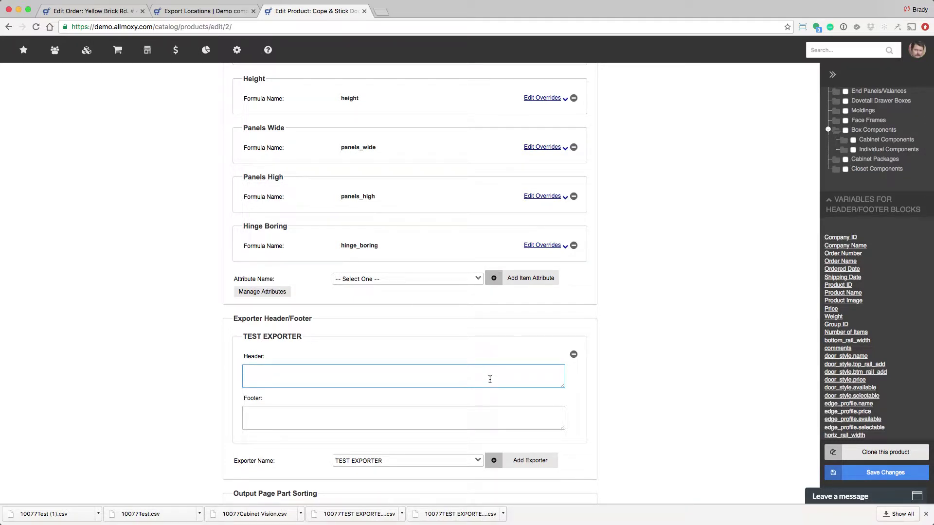
pyautogui.write('Product level header')
pyautogui.click(501, 417)
pyautogui.write('product level footer')
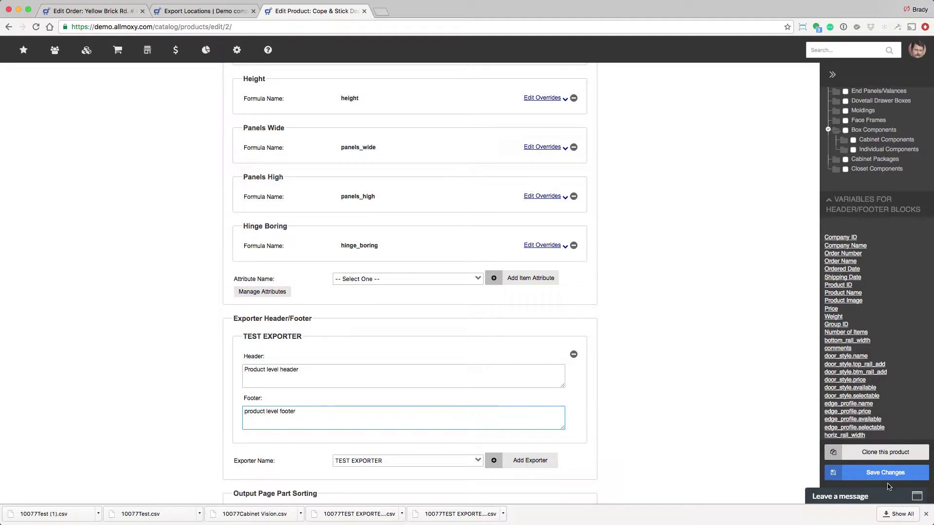
pyautogui.click(887, 476)
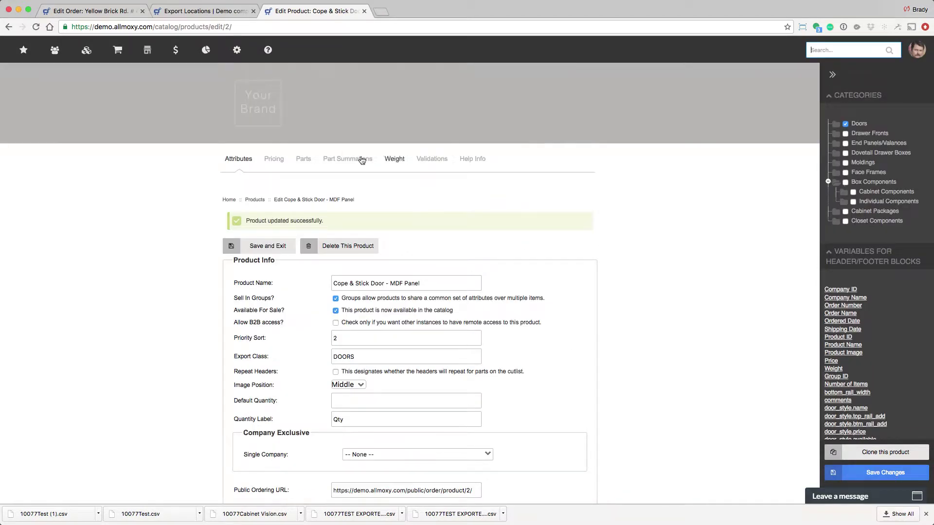
# Step: Build Left Stile's export formula from its Qty, Width and Length attributes, comma-separated
pyautogui.click(303, 159)
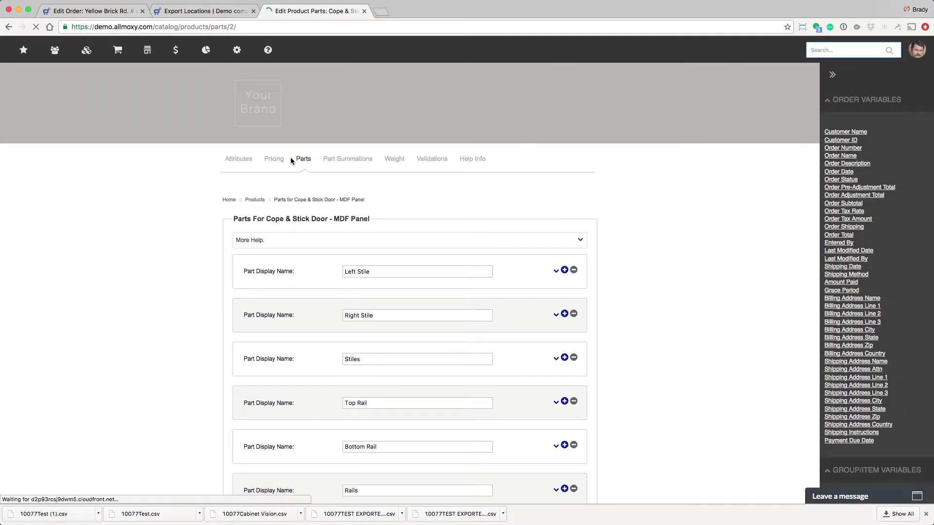
pyautogui.click(556, 271)
pyautogui.click(495, 322)
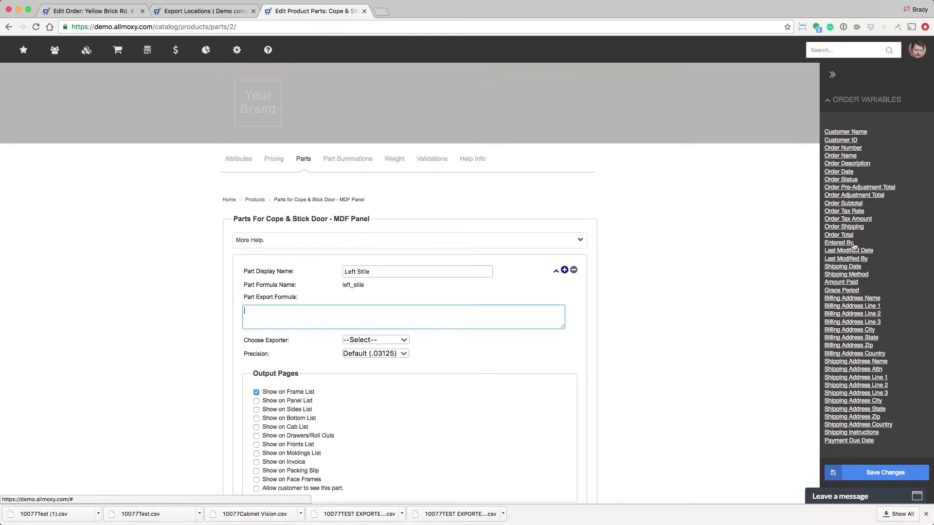
pyautogui.scroll(-10, 854, 373)
pyautogui.scroll(-5, 855, 373)
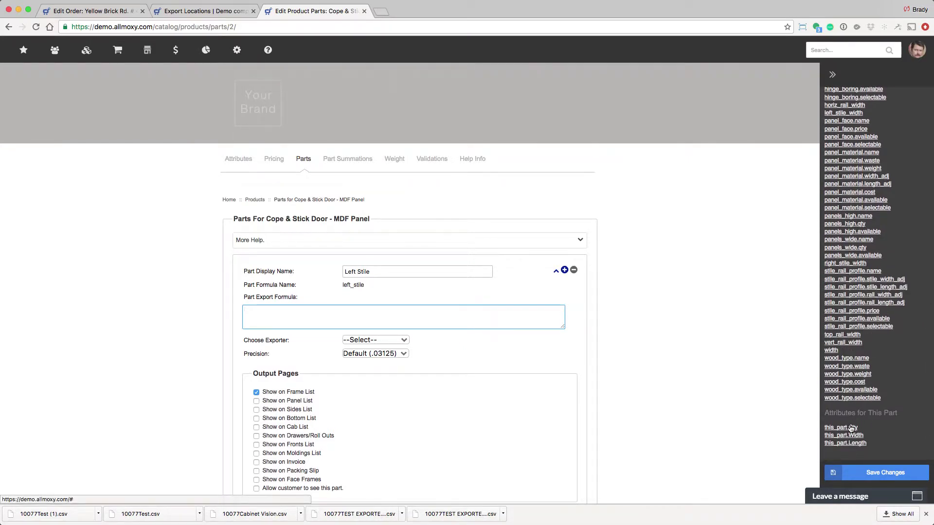
pyautogui.moveTo(897, 414); pyautogui.dragTo(835, 413)
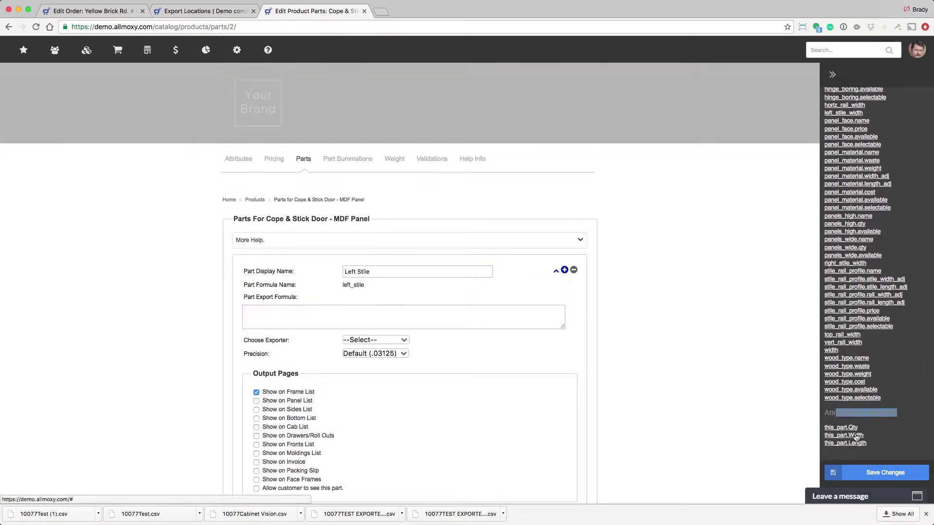
pyautogui.click(852, 428)
pyautogui.write(',')
pyautogui.click(852, 436)
pyautogui.write(',')
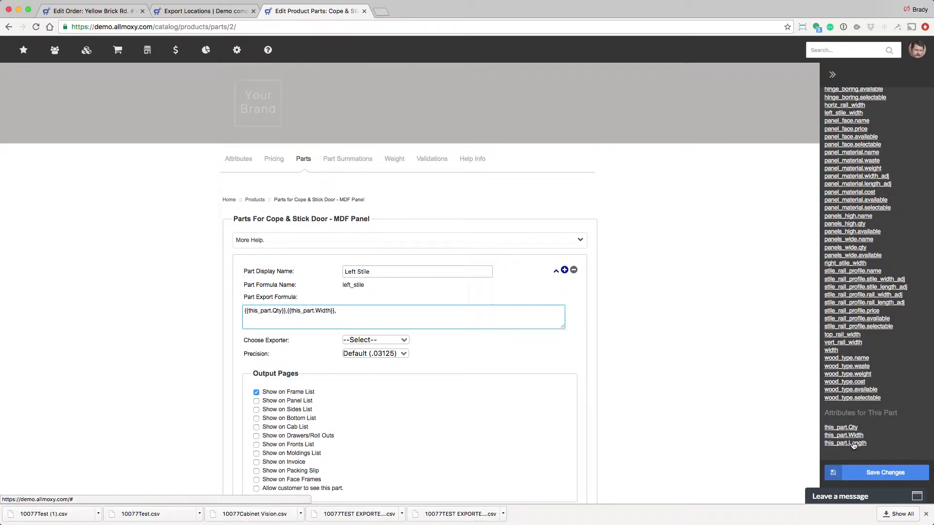
pyautogui.click(852, 443)
pyautogui.write(',Left Stile')
# Step: Assign Left Stile to TEST EXPORTER and set its Qty to 1
pyautogui.click(375, 344)
pyautogui.click(375, 360)
pyautogui.scroll(-5, 374, 360)
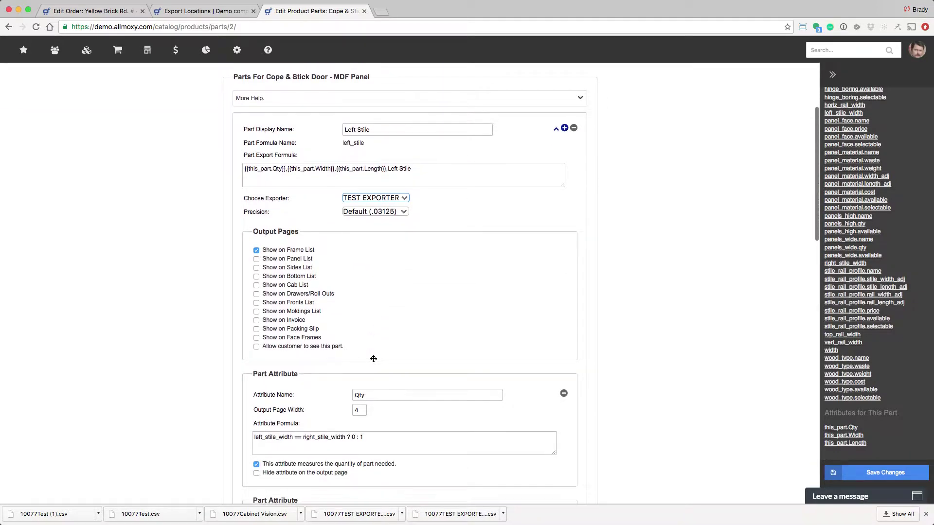
pyautogui.scroll(-11, 355, 343)
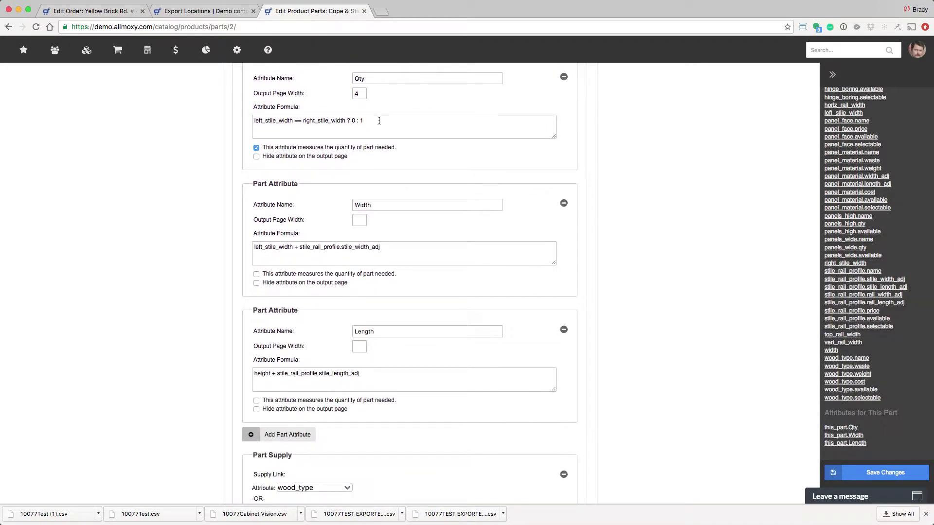
pyautogui.moveTo(377, 120); pyautogui.dragTo(251, 122)
pyautogui.write('1')
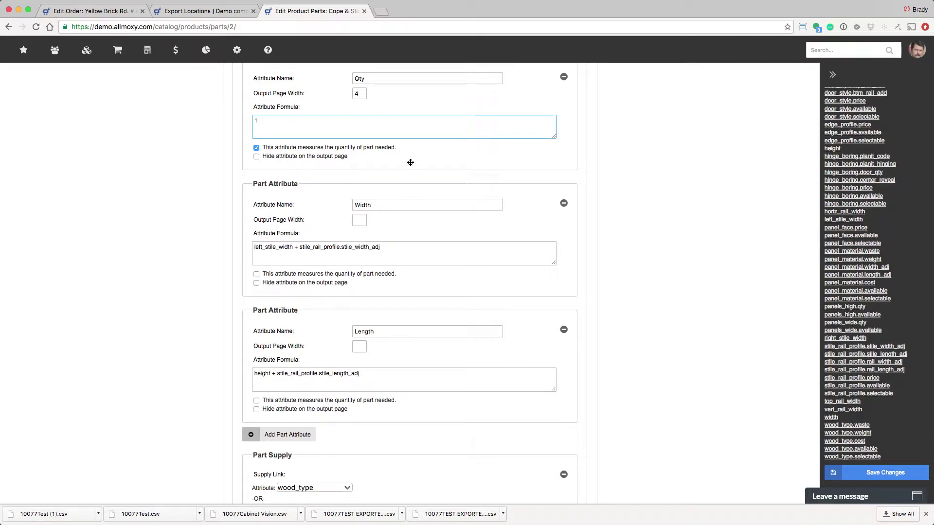
pyautogui.scroll(-10, 419, 184)
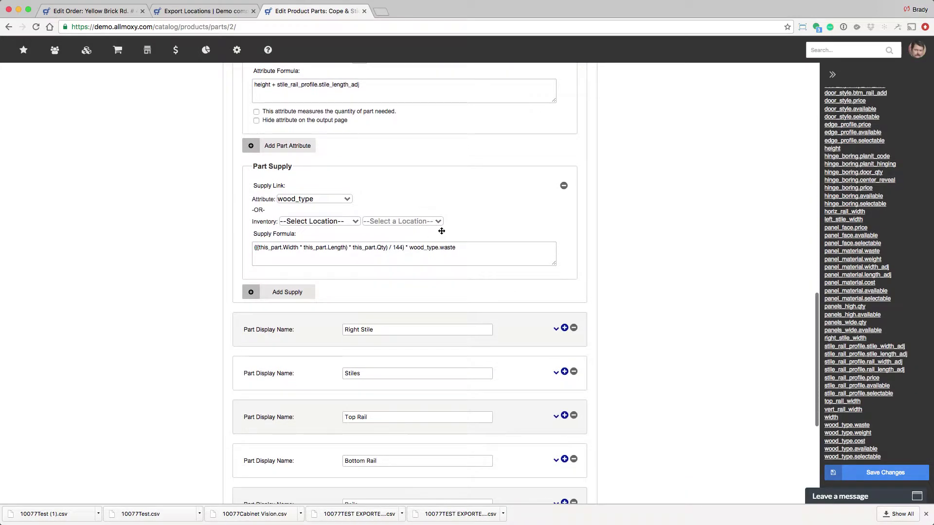
# Step: Copy the Left Stile formula into Right Stile's export formula, relabelled Right
pyautogui.click(556, 329)
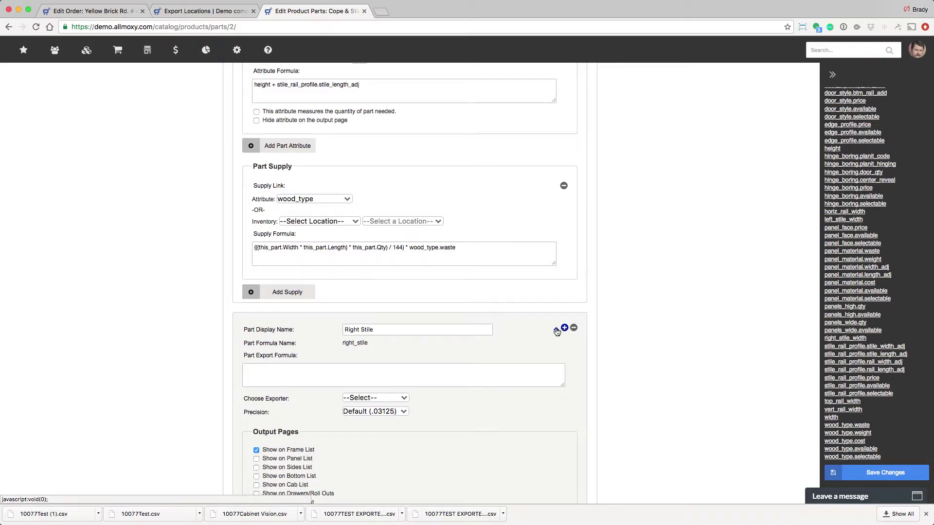
pyautogui.scroll(20, 473, 391)
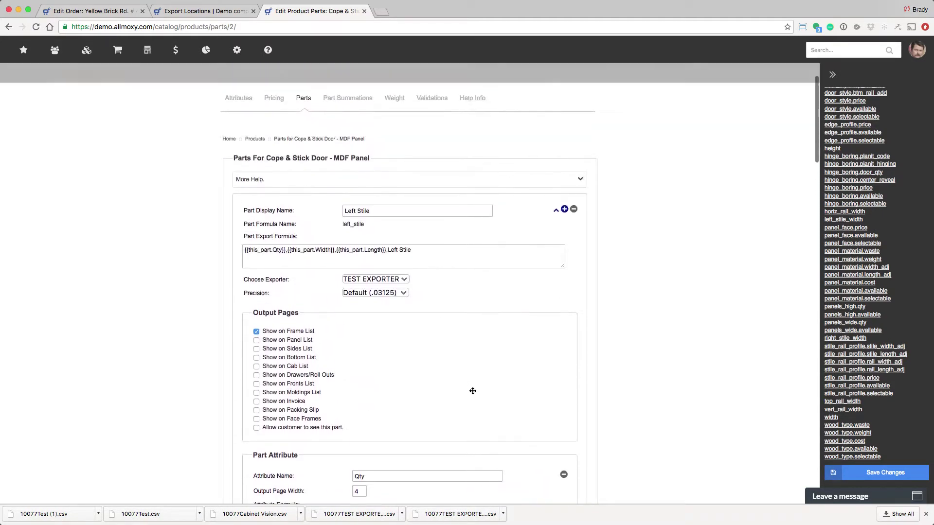
pyautogui.scroll(3, 473, 391)
pyautogui.moveTo(439, 302); pyautogui.dragTo(222, 291)
pyautogui.hotkey('ctrl', 'c')
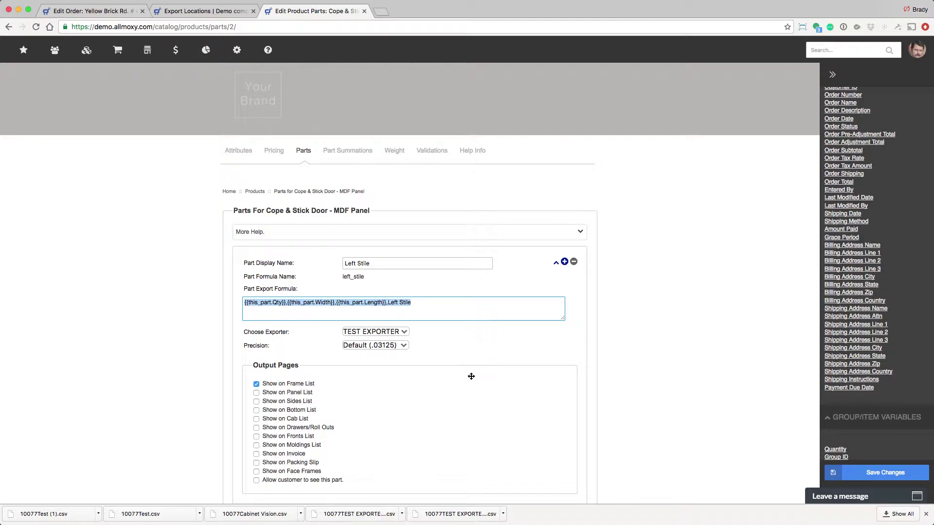
pyautogui.scroll(-15, 471, 377)
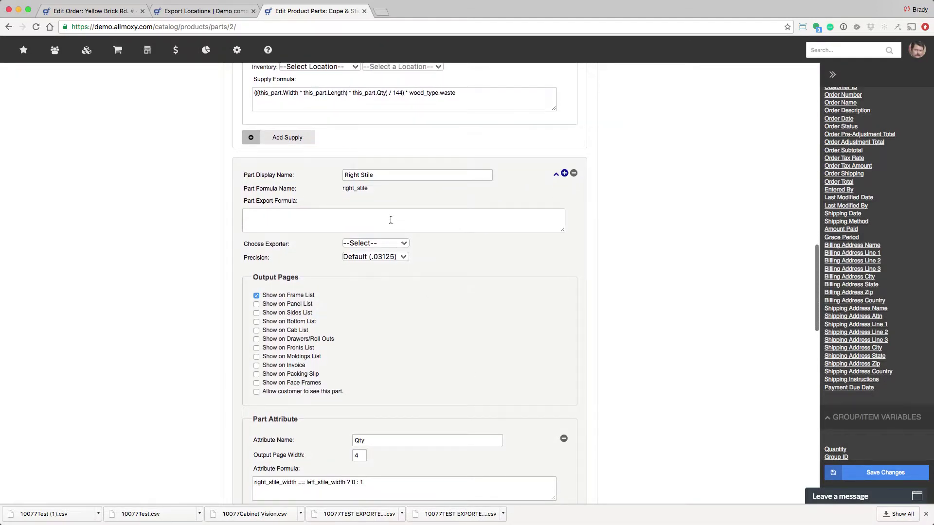
pyautogui.click(390, 220)
pyautogui.hotkey('ctrl', 'v')
pyautogui.doubleClick(392, 214)
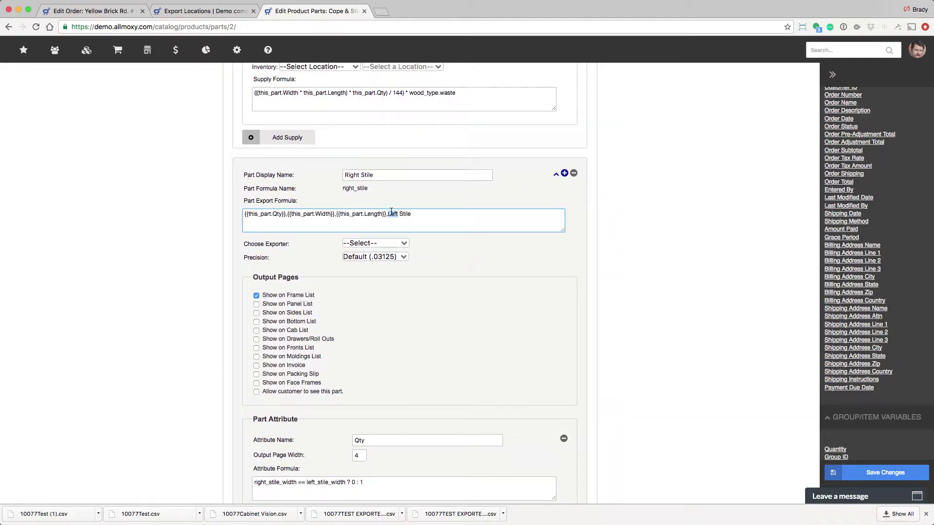
pyautogui.write('Right')
# Step: Assign Right Stile to TEST EXPORTER with Qty 1
pyautogui.click(374, 243)
pyautogui.click(391, 259)
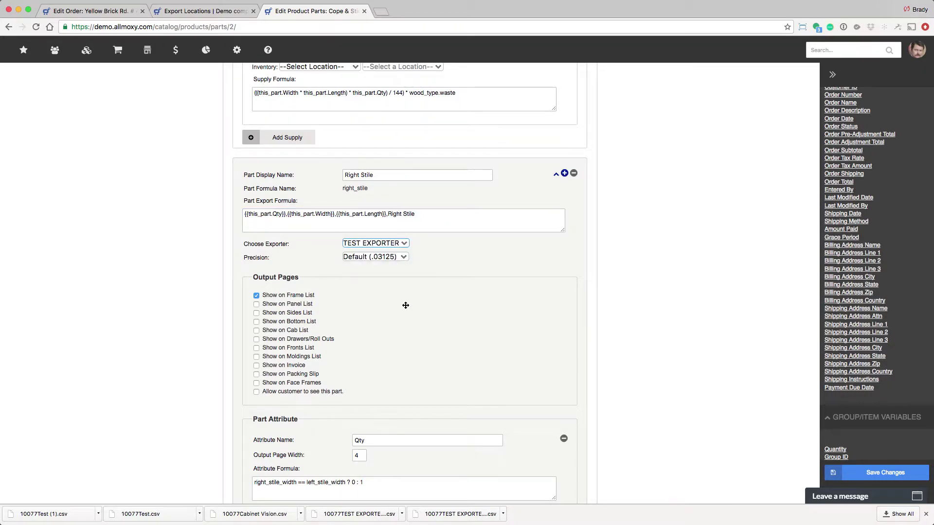
pyautogui.scroll(-4, 412, 320)
pyautogui.tripleClick(418, 314)
pyautogui.write('1')
pyautogui.scroll(-15, 429, 258)
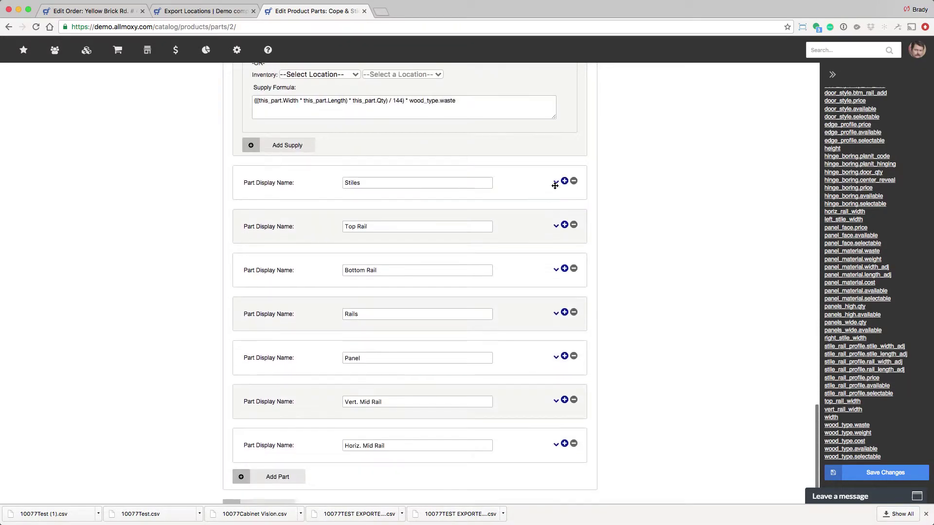
# Step: Give Top Rail the pasted formula labelled 'Top Rail', assign TEST EXPORTER, and clear its Qty formula
pyautogui.click(556, 226)
pyautogui.click(462, 272)
pyautogui.hotkey('ctrl', 'v')
pyautogui.moveTo(412, 266); pyautogui.dragTo(386, 268)
pyautogui.write('Top Rail')
pyautogui.click(375, 295)
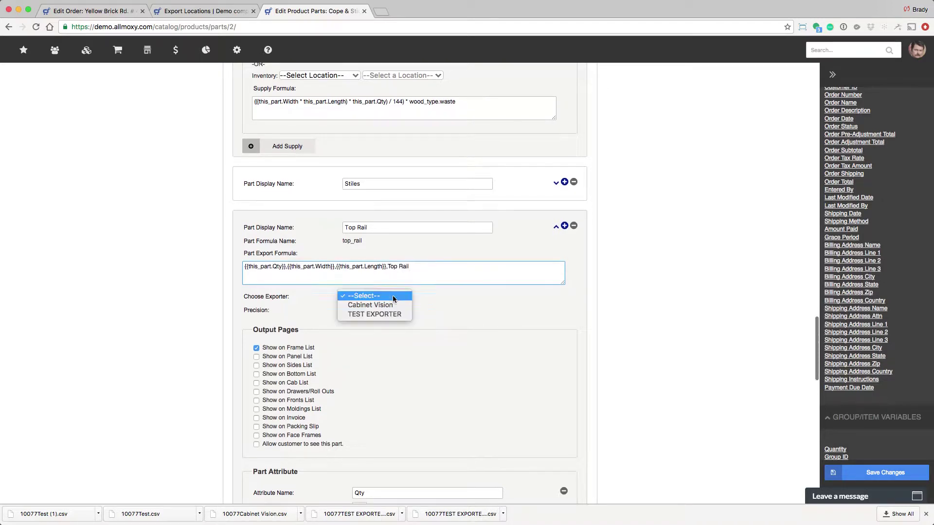
pyautogui.click(375, 307)
pyautogui.scroll(-5, 423, 316)
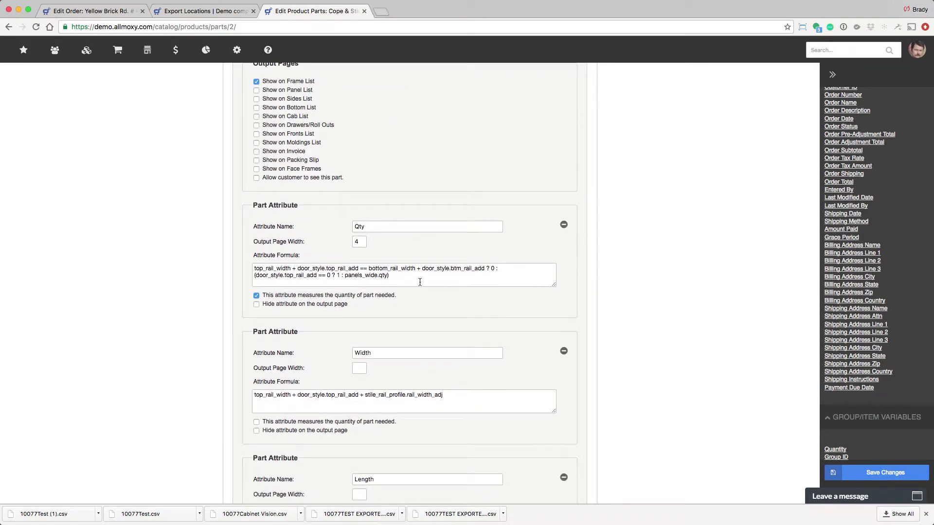
pyautogui.moveTo(417, 285); pyautogui.dragTo(242, 261)
pyautogui.hotkey('ctrl', 'x')
pyautogui.scroll(-10, 314, 299)
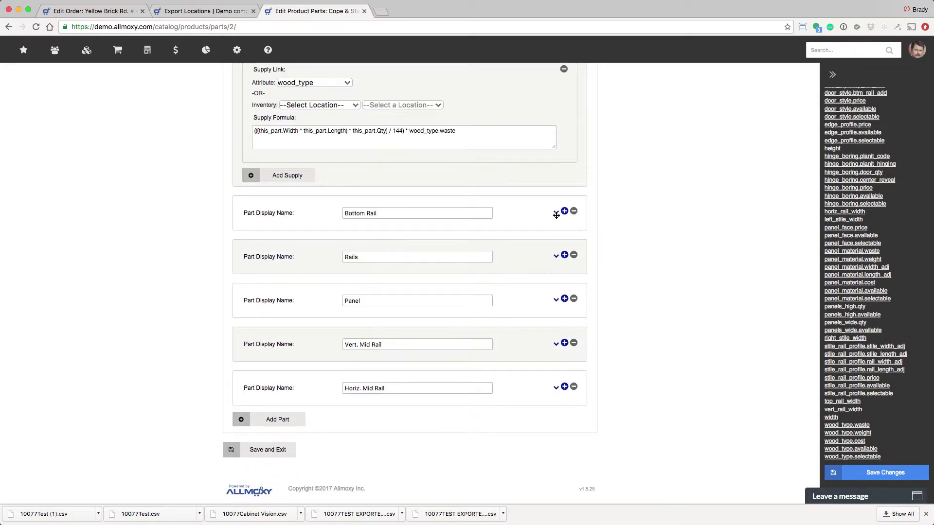
# Step: Relabel Bottom Rail's formula 'Bottom Rail', assign TEST EXPORTER, set Qty 1, and save all parts
pyautogui.click(556, 212)
pyautogui.moveTo(416, 251); pyautogui.dragTo(389, 252)
pyautogui.write('Bottom Rail')
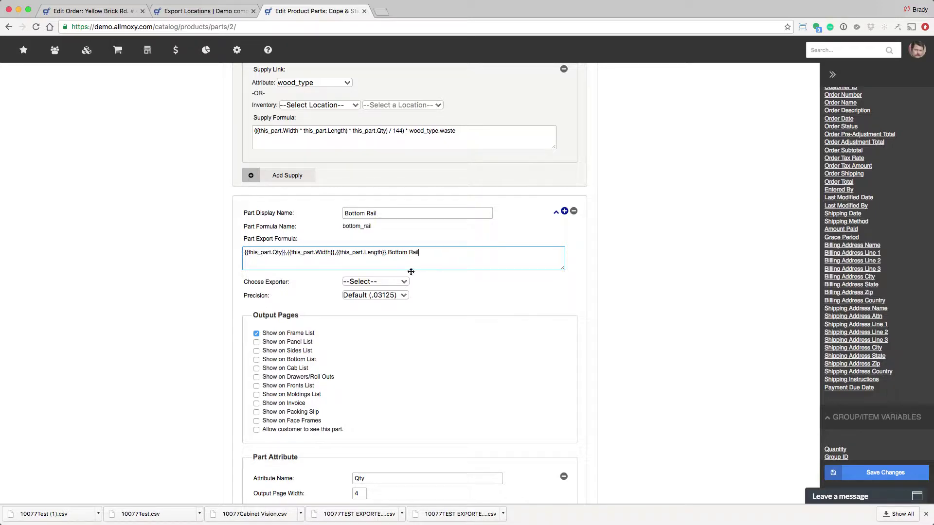
pyautogui.click(403, 282)
pyautogui.click(404, 299)
pyautogui.scroll(-5, 370, 292)
pyautogui.tripleClick(306, 289)
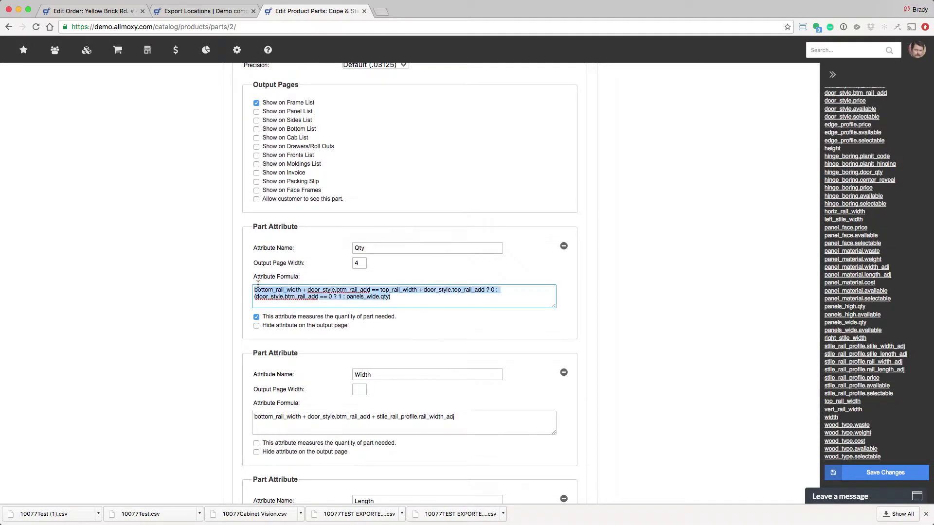
pyautogui.write('1')
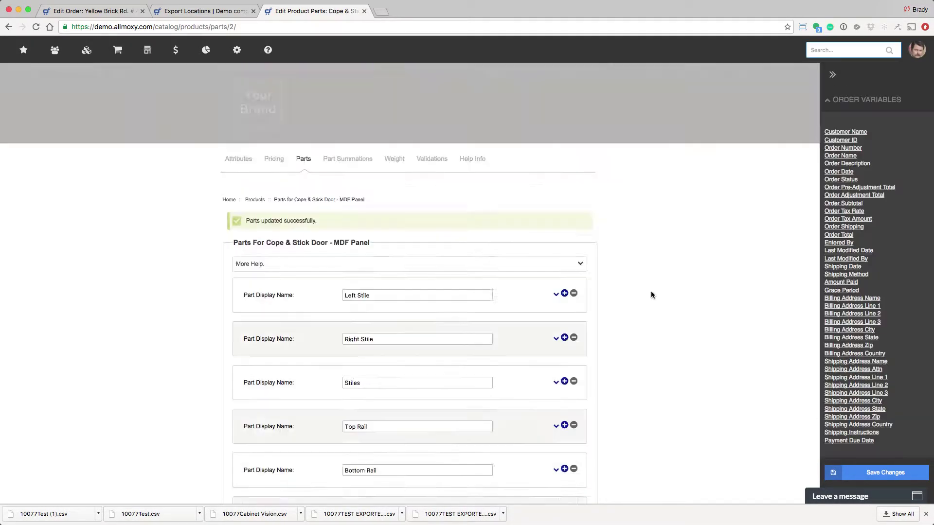
pyautogui.scroll(-10, 650, 291)
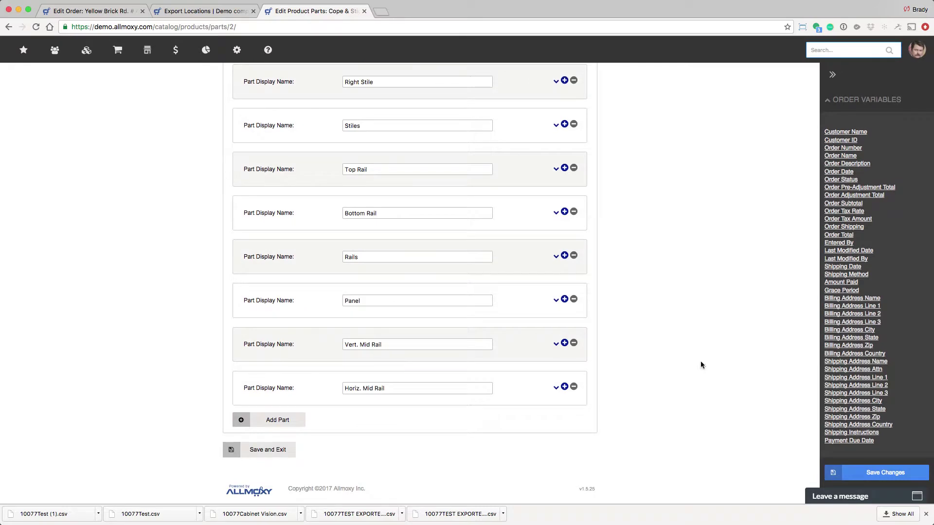
pyautogui.click(850, 474)
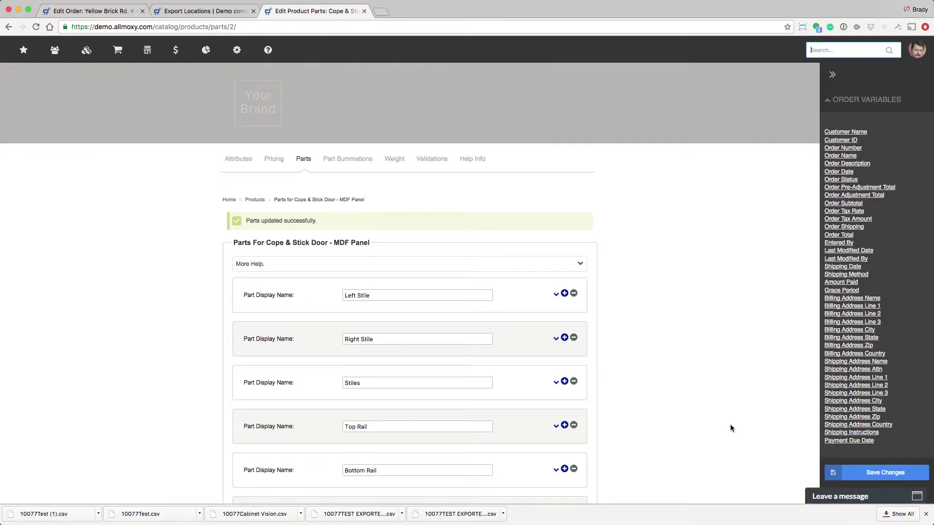
# Step: Return to the Yellow Brick Rd. # 44 order and save its changes
pyautogui.click(89, 10)
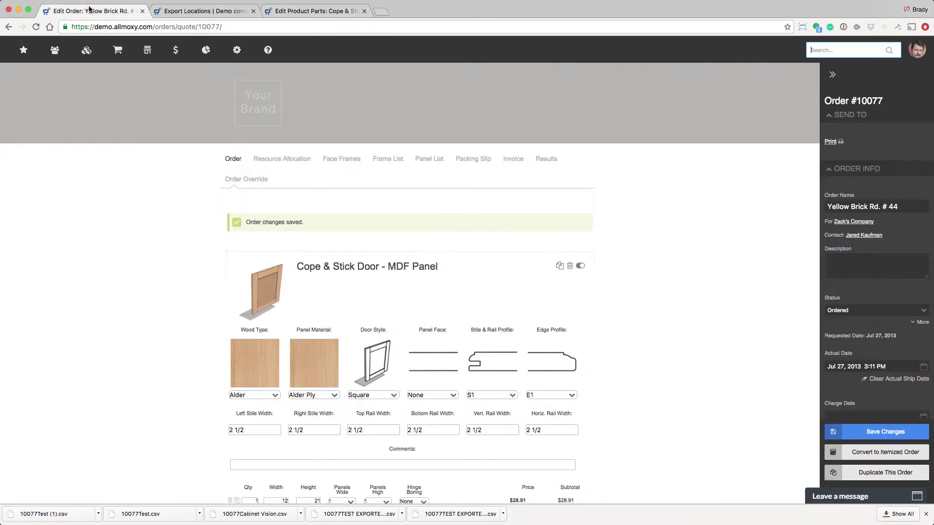
pyautogui.scroll(-3, 662, 432)
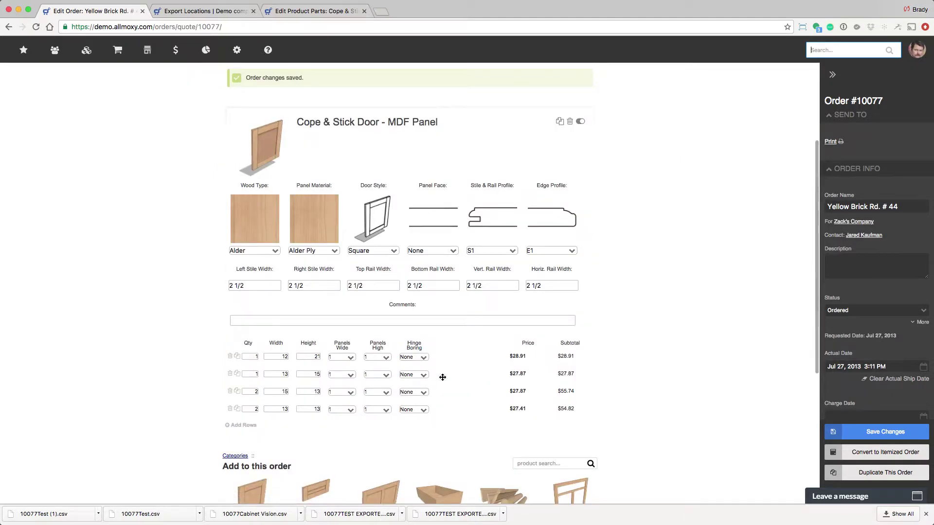
pyautogui.click(917, 437)
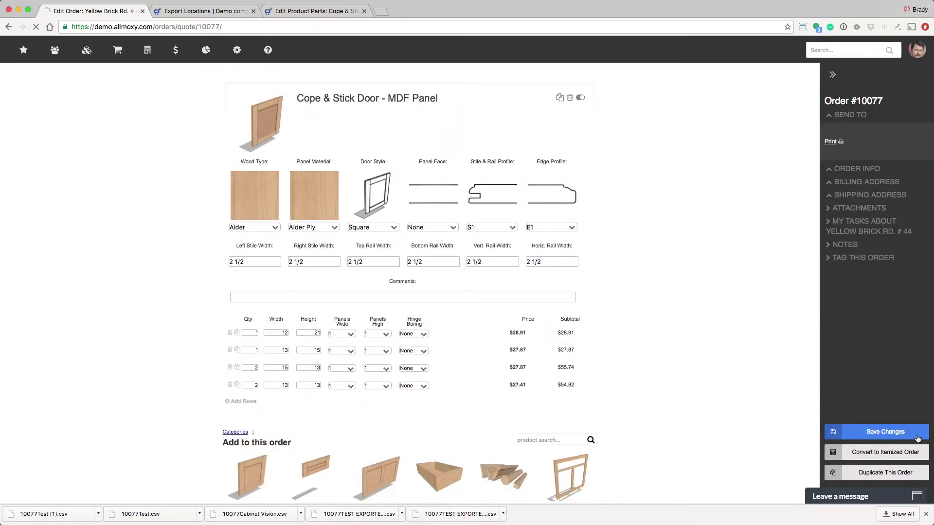
# Step: Export the Frame List data for TEST EXPORTER and open the downloaded CSV in Numbers
pyautogui.click(388, 159)
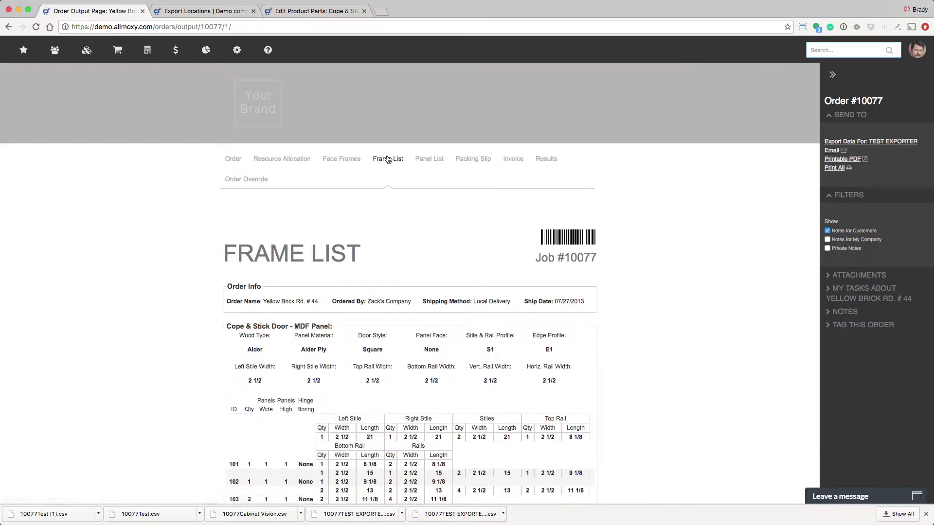
pyautogui.click(899, 142)
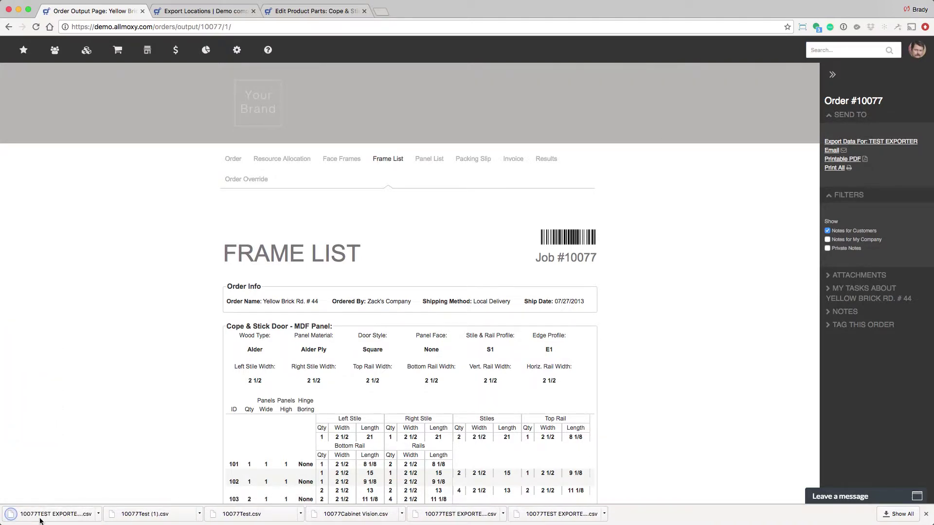
pyautogui.click(56, 514)
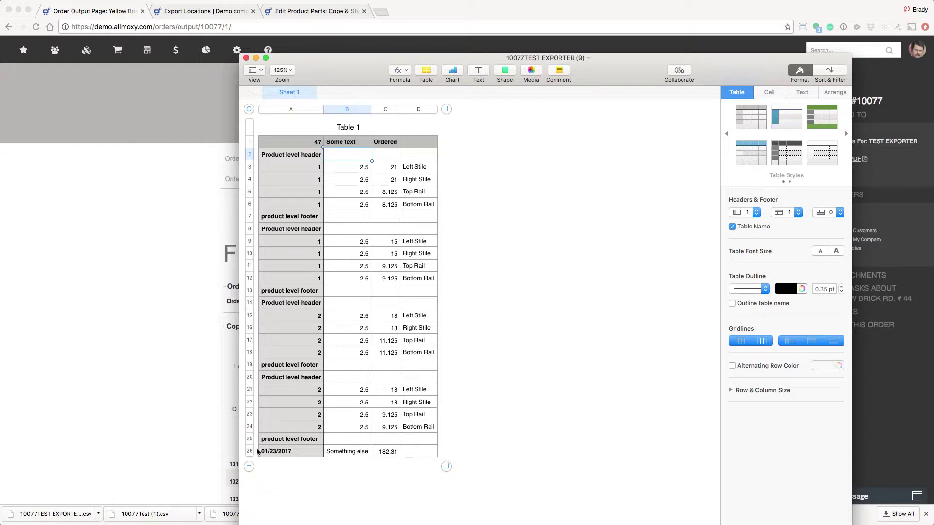
# Step: Check the order-level header row (A1–C1) and footer row in the exported table
pyautogui.click(317, 144)
pyautogui.click(341, 143)
pyautogui.click(390, 143)
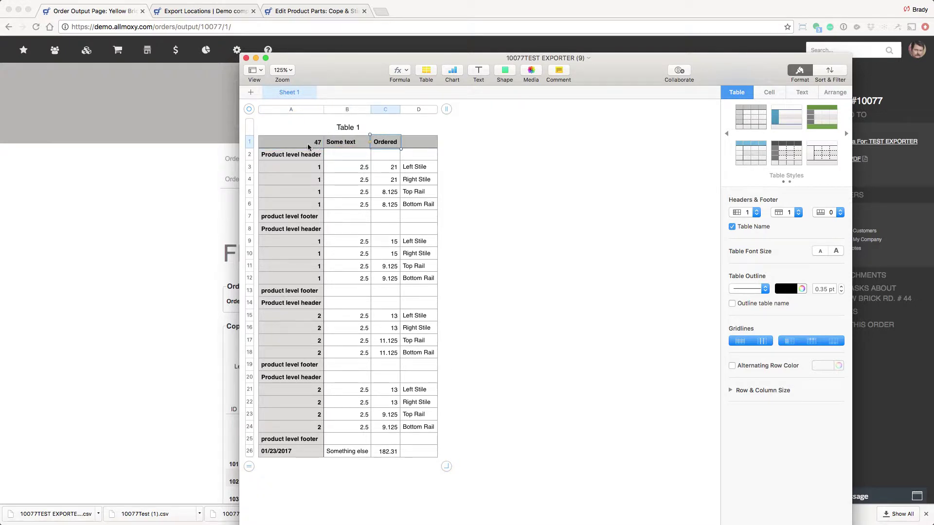
pyautogui.moveTo(307, 147); pyautogui.dragTo(383, 144)
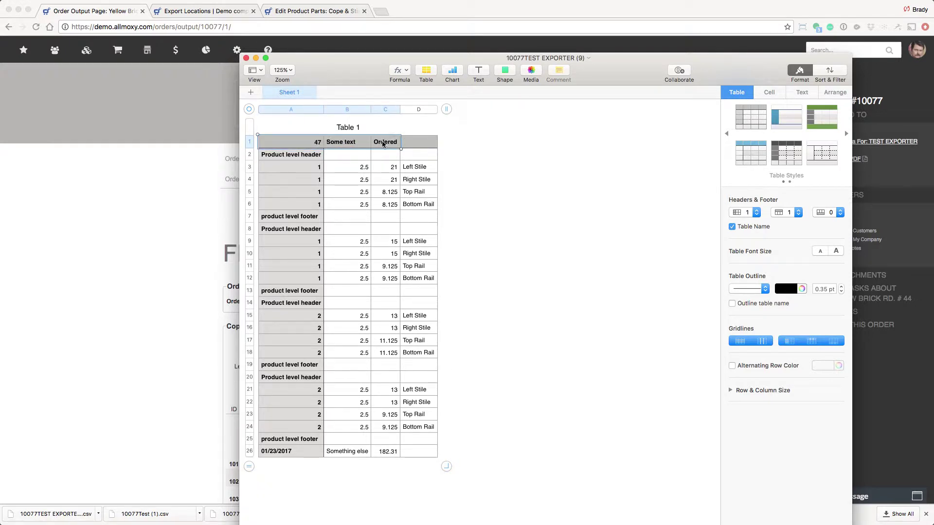
pyautogui.moveTo(298, 456); pyautogui.dragTo(384, 454)
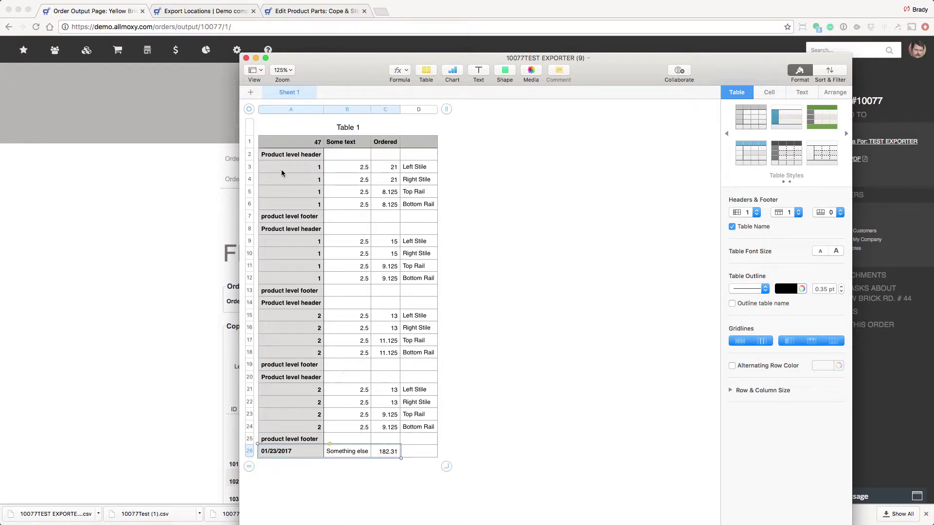
# Step: Check the three Product level header and product level footer row pairs
pyautogui.click(281, 157)
pyautogui.click(302, 217)
pyautogui.click(307, 230)
pyautogui.click(311, 290)
pyautogui.click(311, 303)
pyautogui.click(311, 365)
# Step: Inspect the first door's stile and rail part lines, then leave Numbers for the browser
pyautogui.moveTo(311, 168); pyautogui.dragTo(406, 182)
pyautogui.moveTo(318, 196); pyautogui.dragTo(435, 205)
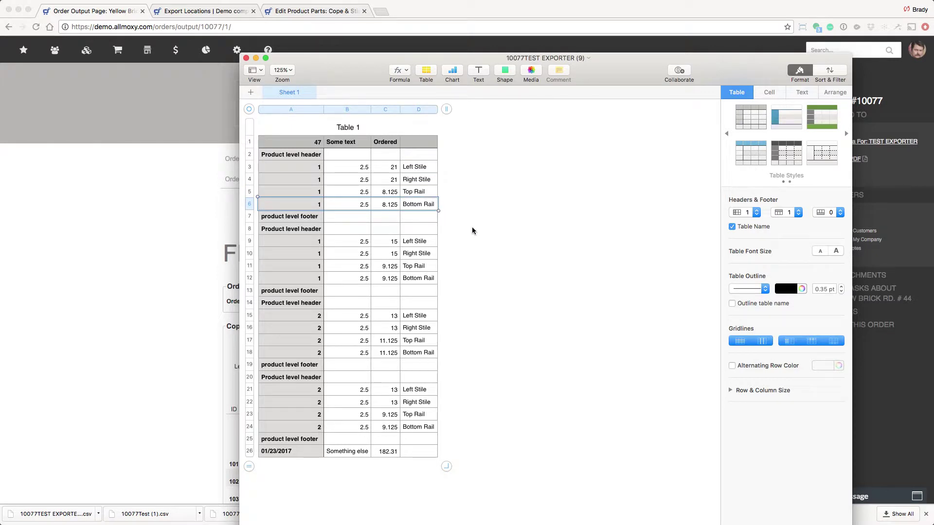
pyautogui.moveTo(305, 169); pyautogui.dragTo(426, 203)
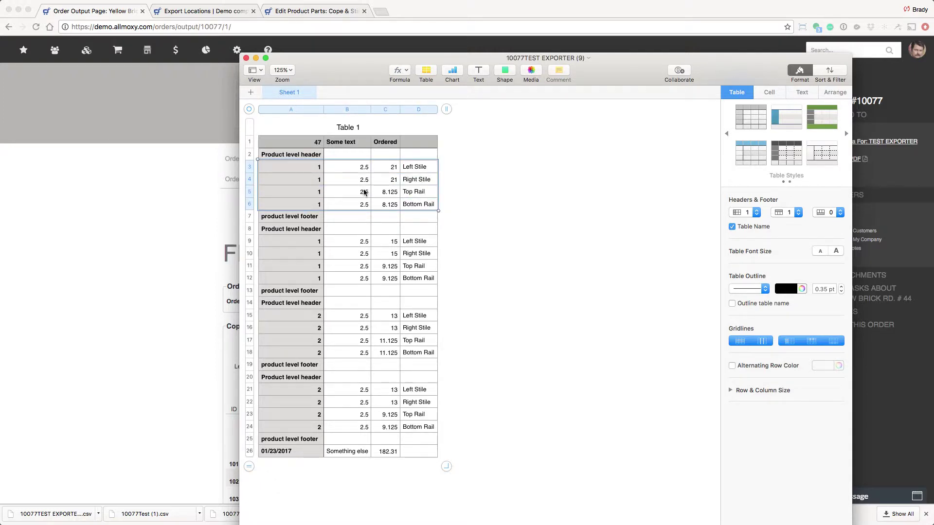
pyautogui.click(211, 215)
# Step: Add QTY, Width, Length and Part name labels to the Left Stile export formula and copy it
pyautogui.click(313, 10)
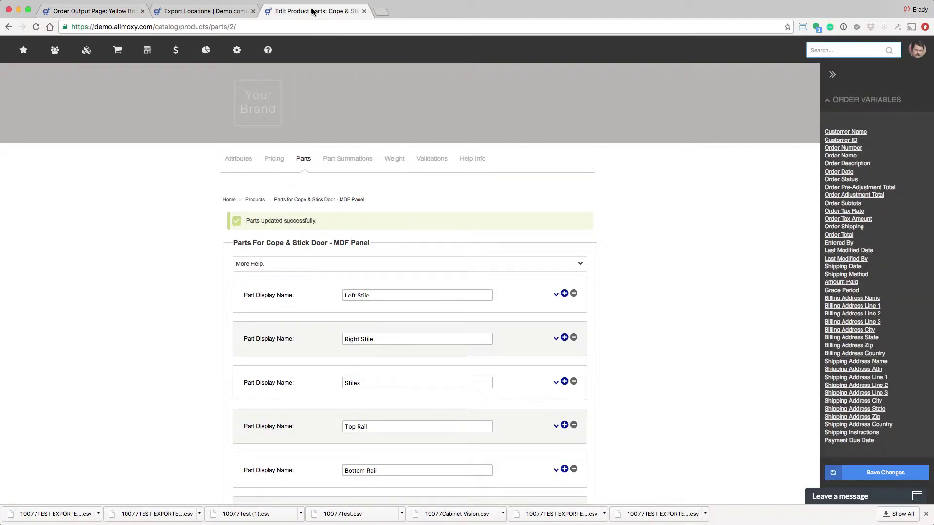
pyautogui.click(555, 295)
pyautogui.click(242, 336)
pyautogui.write('QTY')
pyautogui.write(':,Width:,Length,Part name:,')
pyautogui.moveTo(493, 334); pyautogui.dragTo(245, 334)
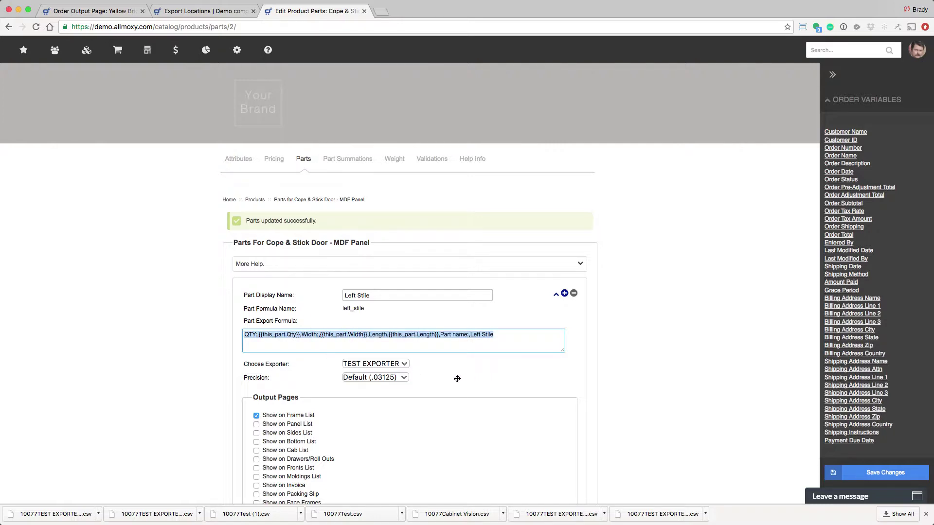
# Step: Paste the labelled formula into Right Stile and name the part 'Right'
pyautogui.scroll(-10, 467, 380)
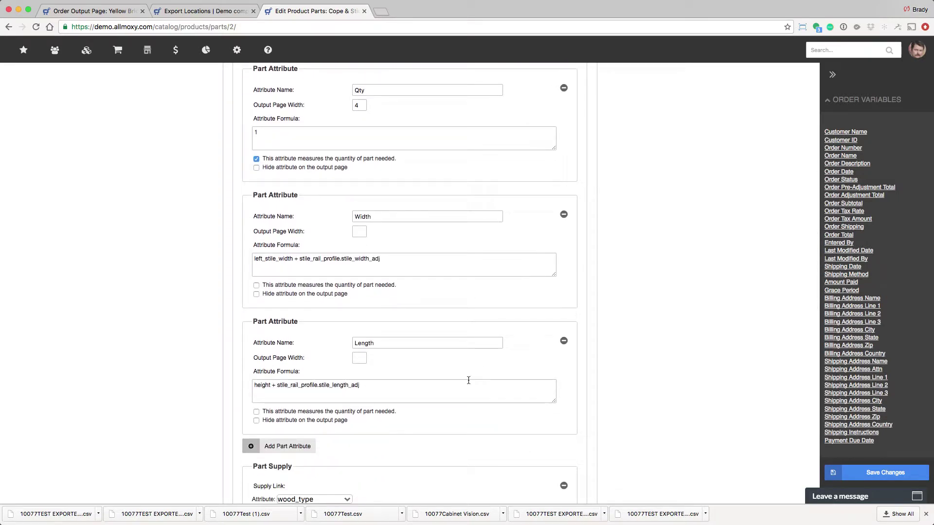
pyautogui.scroll(-10, 467, 380)
pyautogui.click(556, 183)
pyautogui.moveTo(417, 127); pyautogui.dragTo(232, 118)
pyautogui.hotkey('ctrl', 'v')
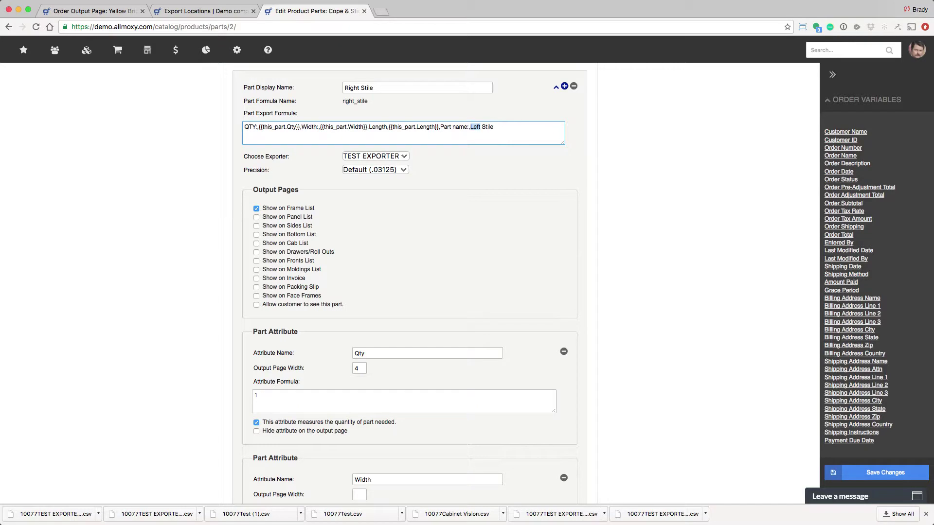
pyautogui.write('Right')
# Step: Paste the labelled formula into Top Rail and name the part 'Top'
pyautogui.scroll(-10, 326, 246)
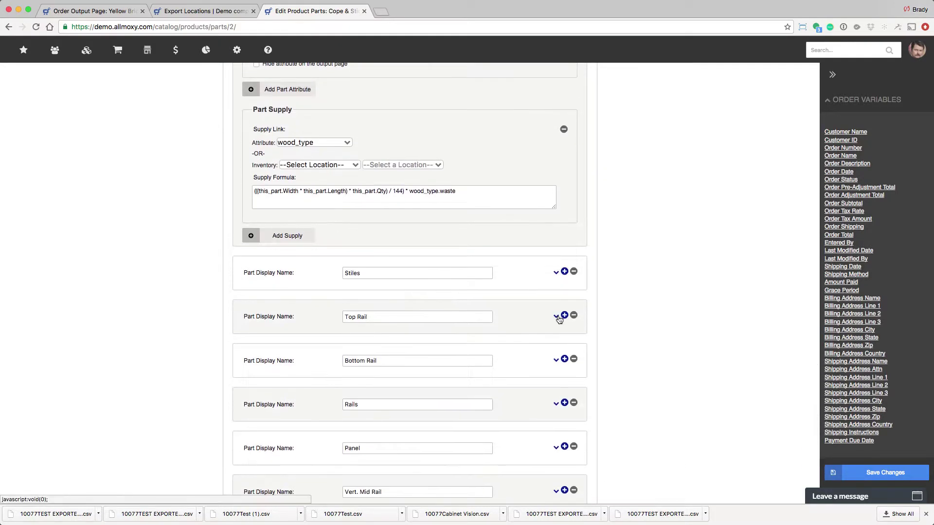
pyautogui.click(556, 316)
pyautogui.moveTo(489, 357); pyautogui.dragTo(243, 356)
pyautogui.hotkey('ctrl', 'v')
pyautogui.moveTo(492, 356); pyautogui.dragTo(469, 356)
pyautogui.write('Top')
pyautogui.click(539, 395)
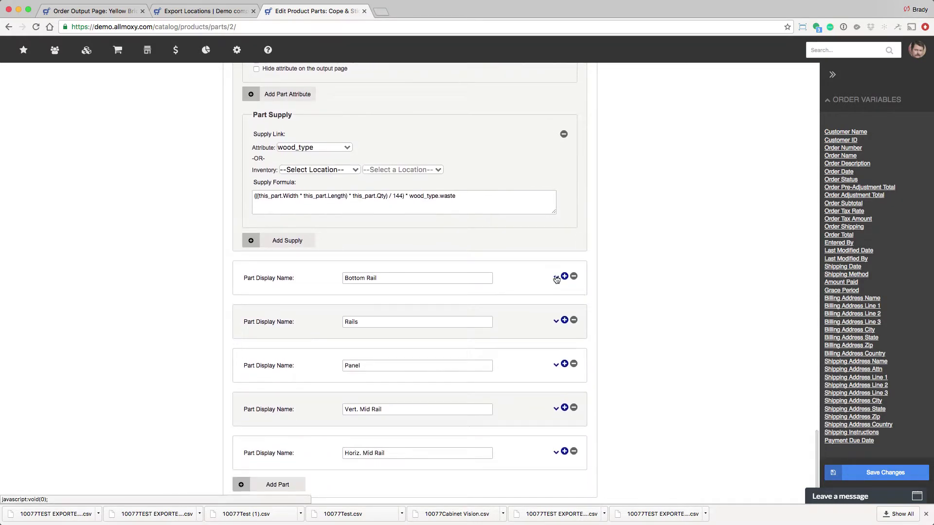
# Step: Paste the formula into Bottom Rail, name the part 'Bott', and save the parts
pyautogui.click(557, 275)
pyautogui.tripleClick(358, 317)
pyautogui.hotkey('ctrl', 'v')
pyautogui.moveTo(493, 317); pyautogui.dragTo(470, 317)
pyautogui.write('Bott')
pyautogui.scroll(4, 554, 341)
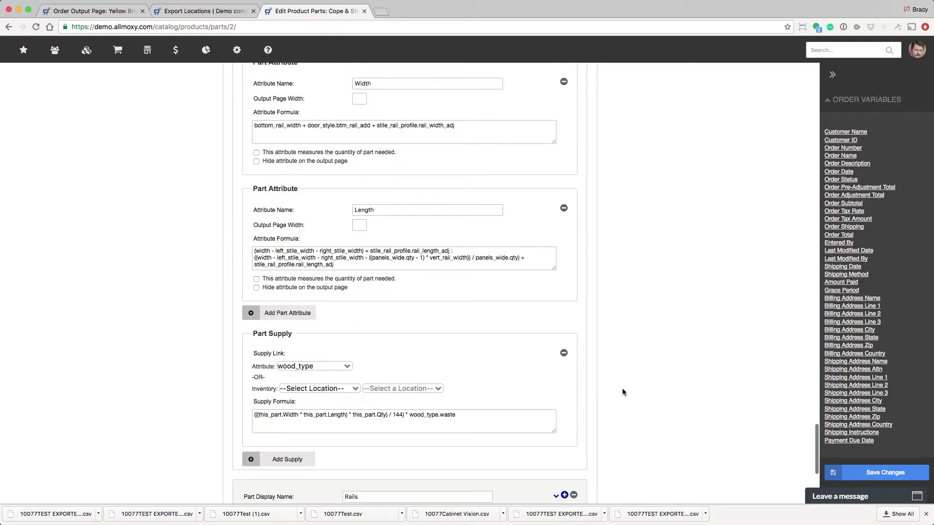
pyautogui.click(868, 472)
# Step: Export the order's Frame List data for TEST EXPORTER
pyautogui.hotkey('ctrl', 'shift', 'Tab')
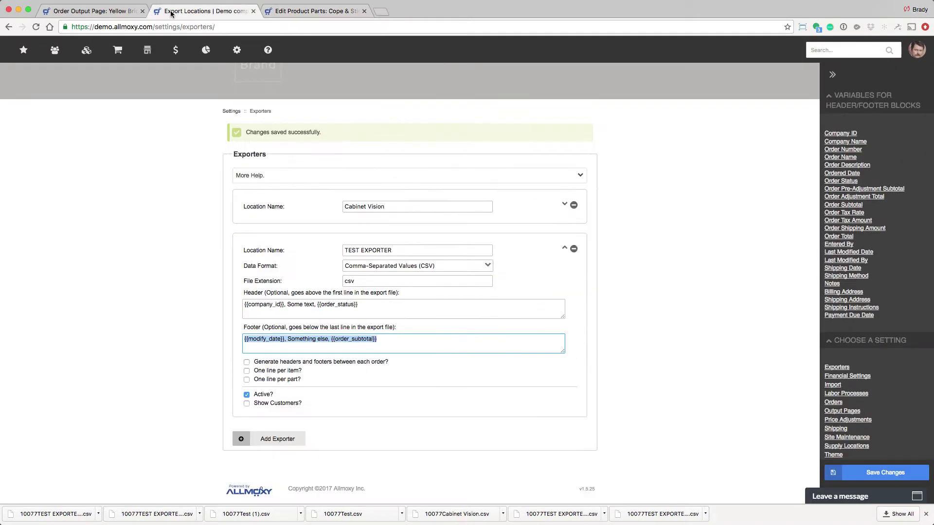
pyautogui.hotkey('ctrl', 'shift', 'Tab')
pyautogui.scroll(-8, 802, 437)
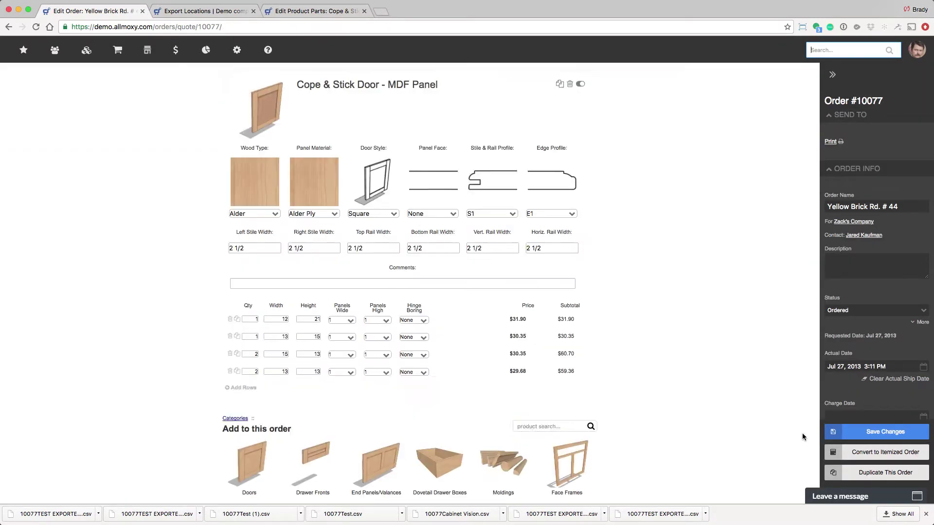
pyautogui.scroll(8, 802, 437)
pyautogui.click(388, 159)
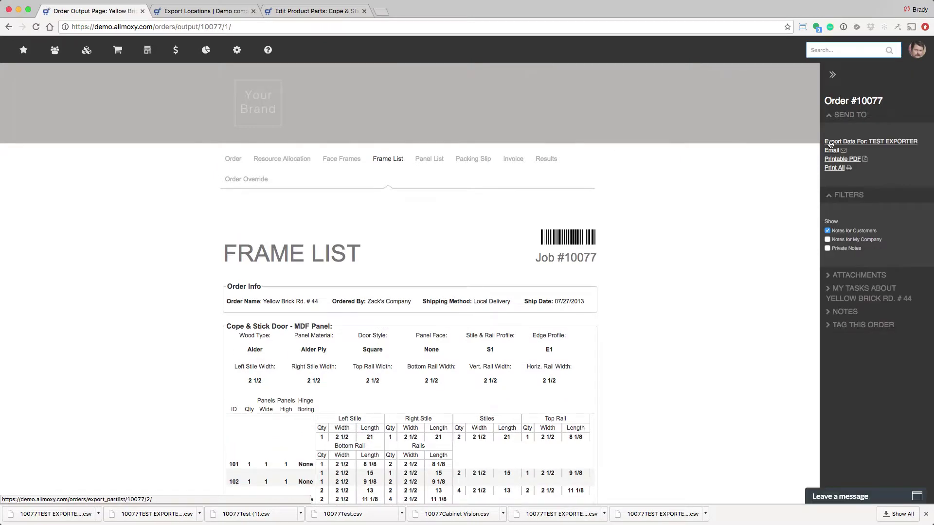
pyautogui.click(890, 142)
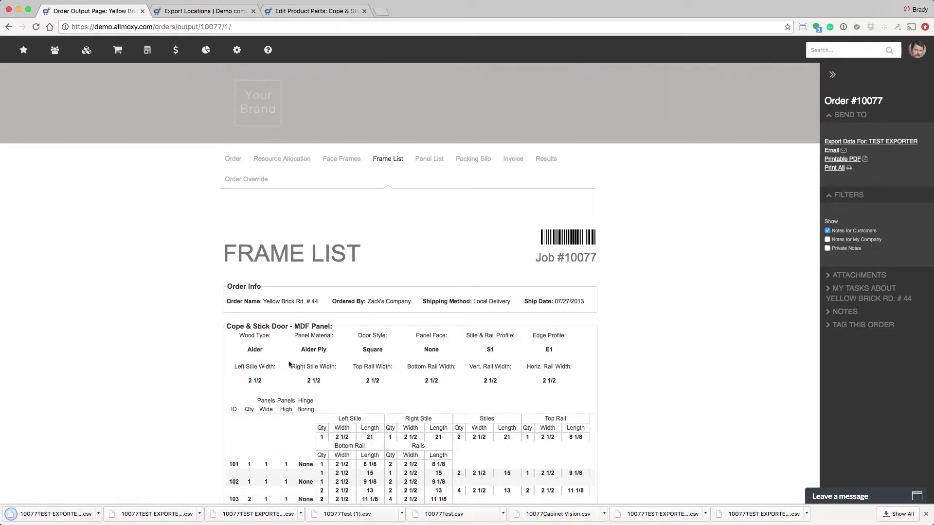
# Step: Check the product-level rows of the downloaded CSV in Numbers, then return to the product page
pyautogui.click(53, 513)
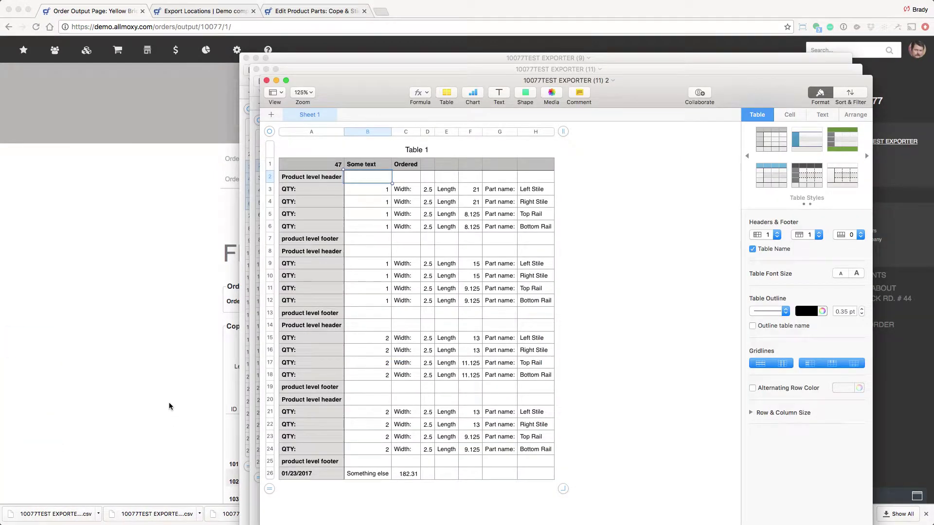
pyautogui.click(317, 253)
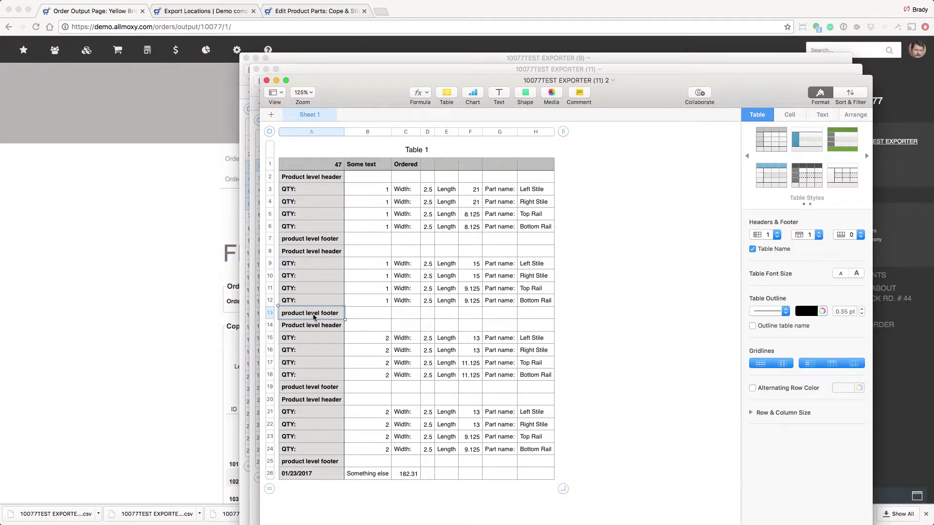
pyautogui.press('super+Tab')
pyautogui.click(229, 15)
# Step: Delete the product-level header and footer text for TEST EXPORTER and save the product
pyautogui.hotkey('ctrl', 'Tab')
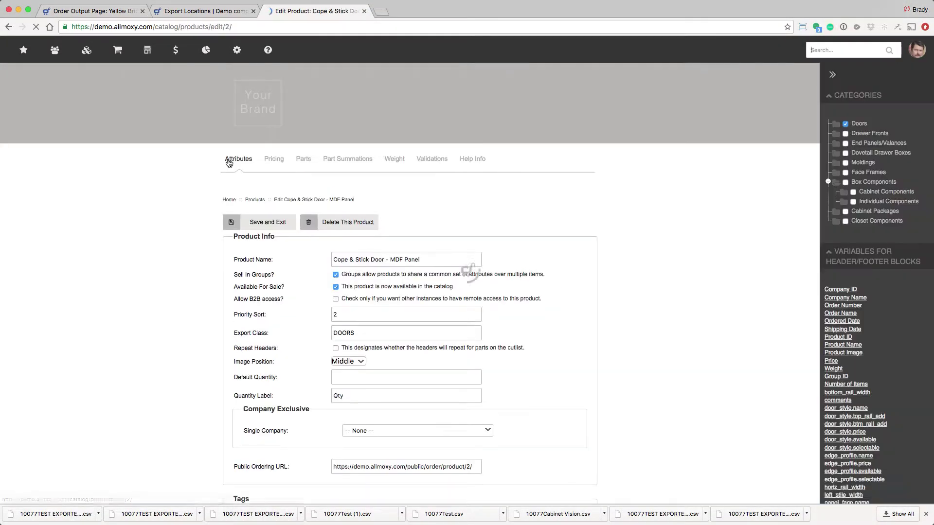
pyautogui.scroll(-15, 393, 297)
pyautogui.moveTo(302, 249); pyautogui.dragTo(221, 247)
pyautogui.press('BackSpace')
pyautogui.moveTo(315, 296); pyautogui.dragTo(219, 282)
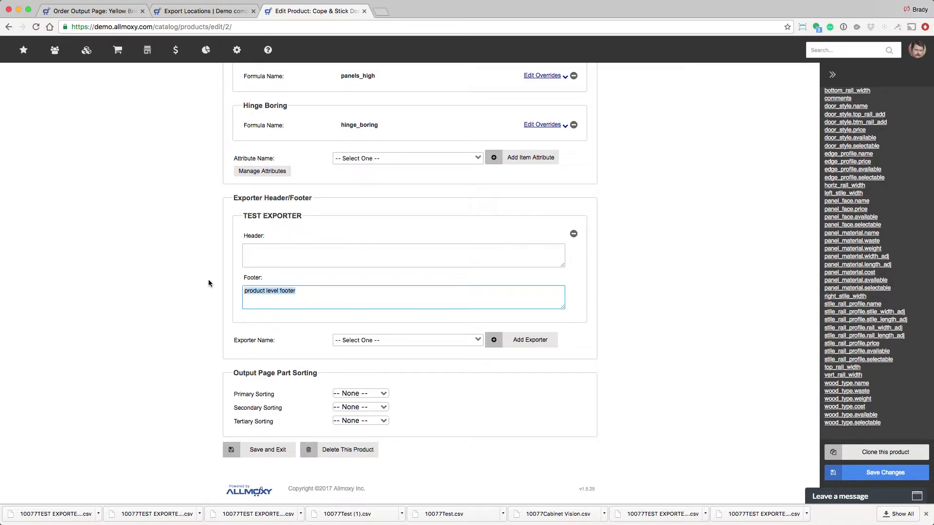
pyautogui.press('BackSpace')
pyautogui.click(885, 472)
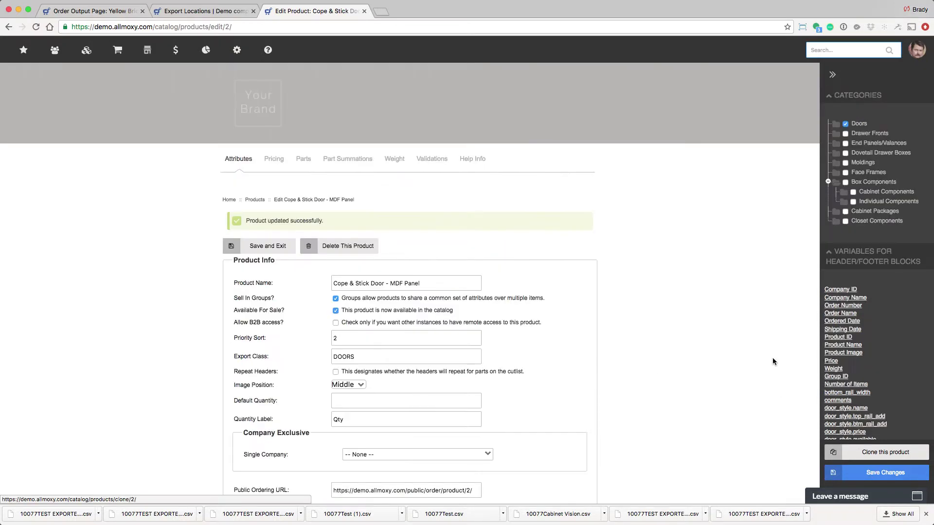
# Step: Re-save the order and open its Frame List output
pyautogui.click(176, 11)
pyautogui.click(92, 11)
pyautogui.click(230, 159)
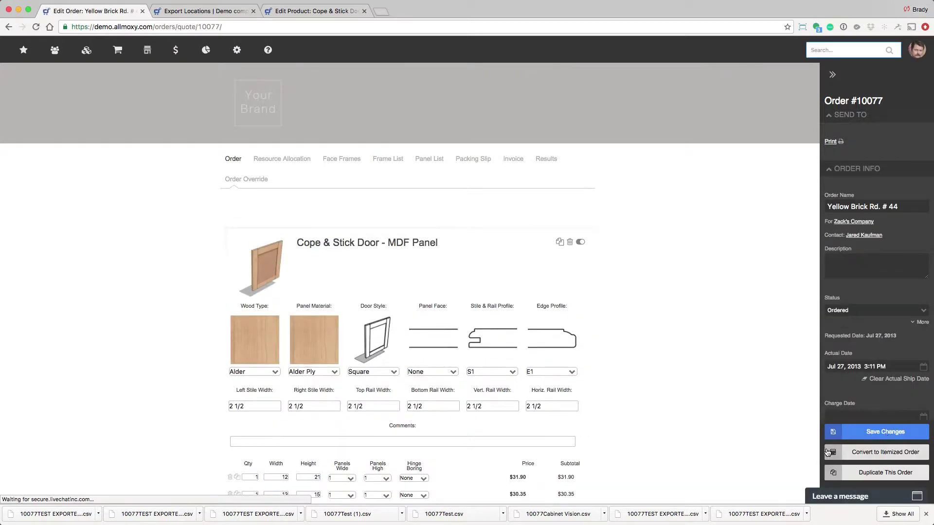
pyautogui.click(833, 453)
pyautogui.click(387, 158)
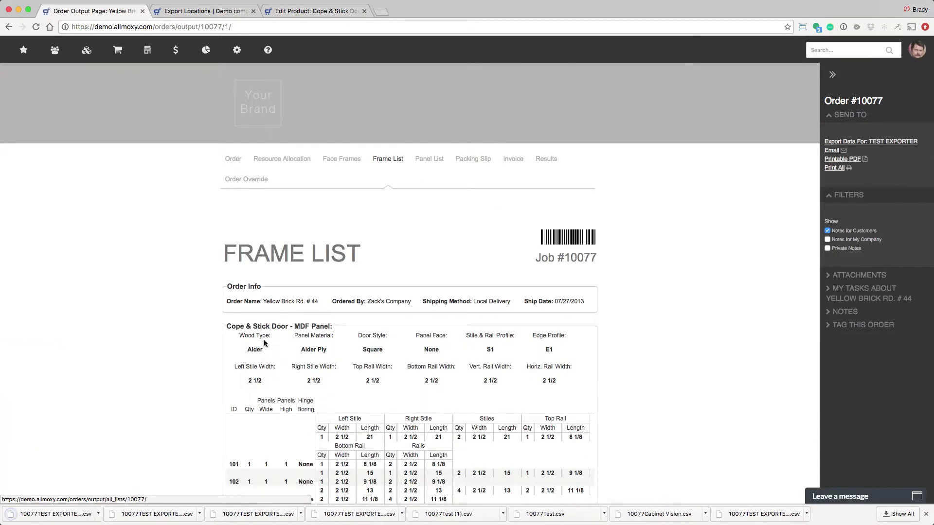
# Step: Delete the TEST EXPORTER's file footer text in Export Locations
pyautogui.click(61, 515)
pyautogui.click(108, 448)
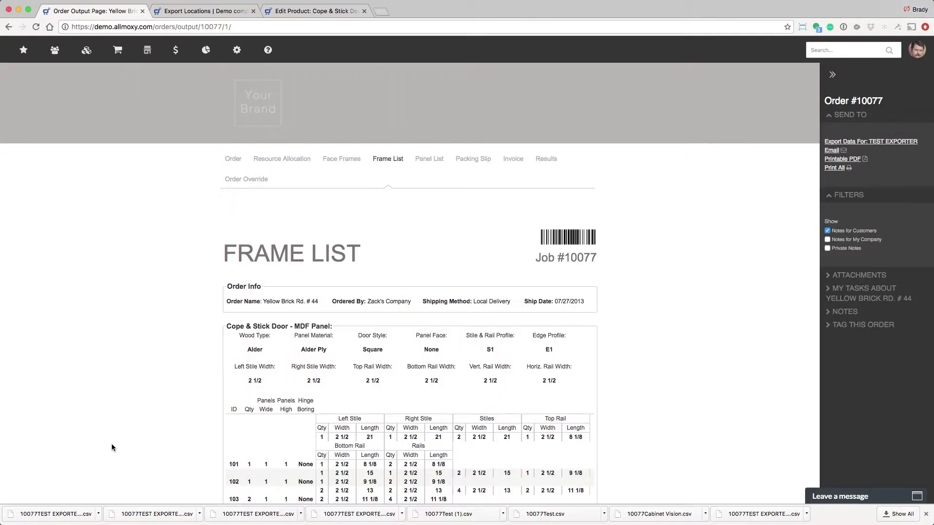
pyautogui.click(230, 11)
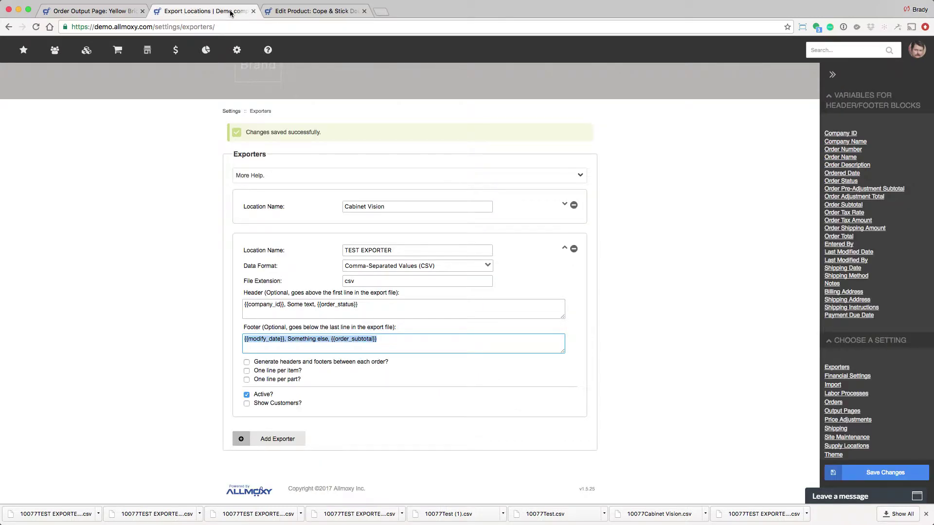
pyautogui.click(448, 342)
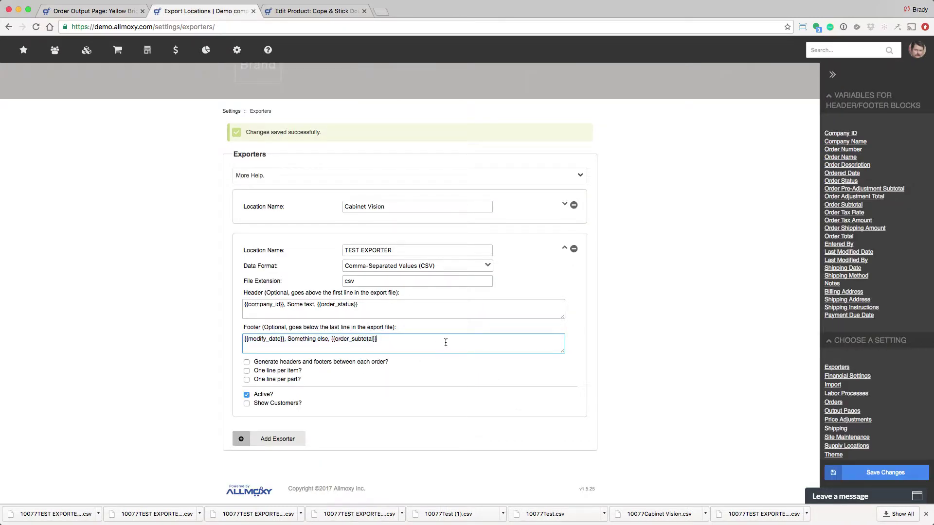
pyautogui.moveTo(369, 344); pyautogui.dragTo(232, 337)
pyautogui.press('BackSpace')
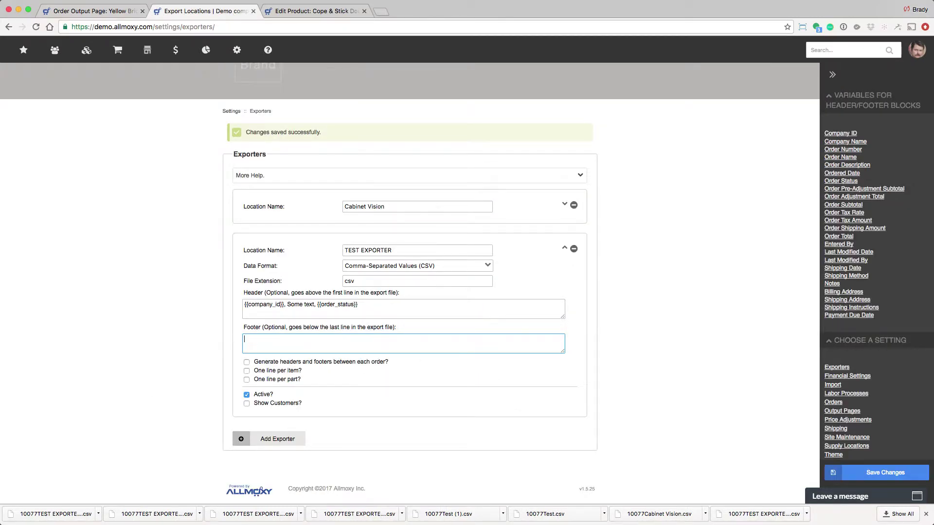
# Step: Replace the file header with Order Number, Order Name and Order Total variables and save
pyautogui.moveTo(369, 305); pyautogui.dragTo(203, 299)
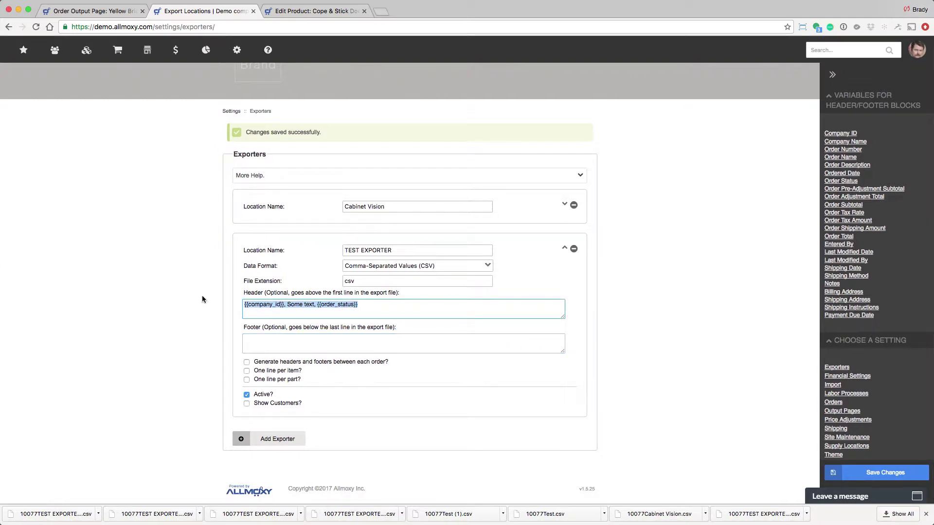
pyautogui.click(852, 151)
pyautogui.click(851, 157)
pyautogui.click(846, 237)
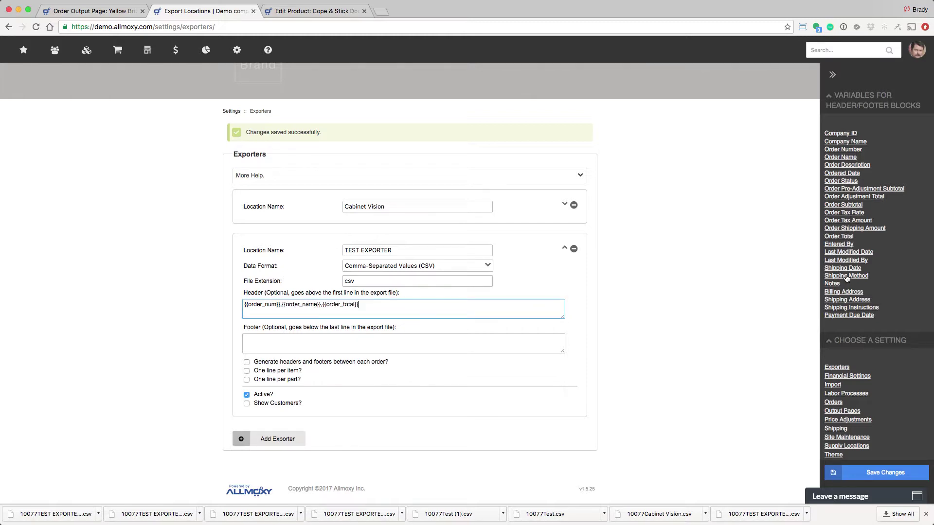
pyautogui.click(903, 477)
pyautogui.click(97, 12)
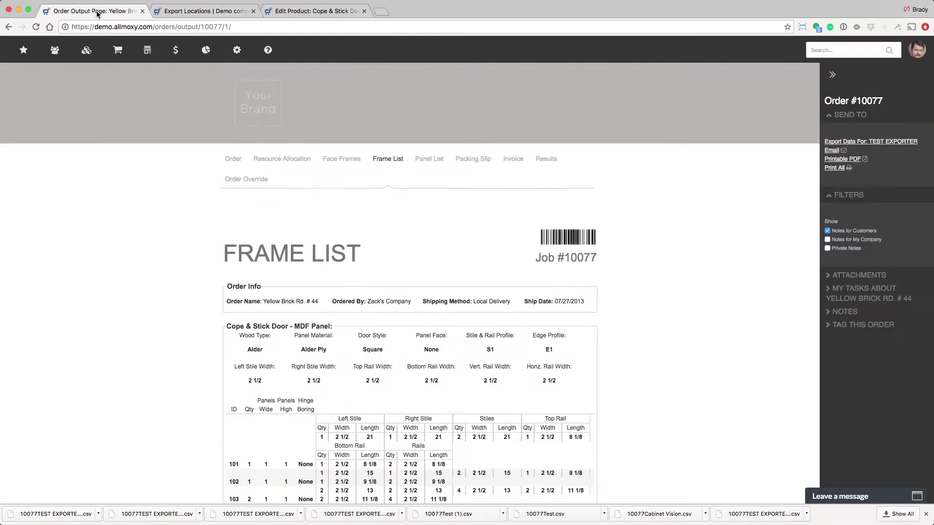
# Step: Reload the order's Frame List and arrange the Numbers export windows, closing export (12)
pyautogui.click(233, 159)
pyautogui.click(384, 159)
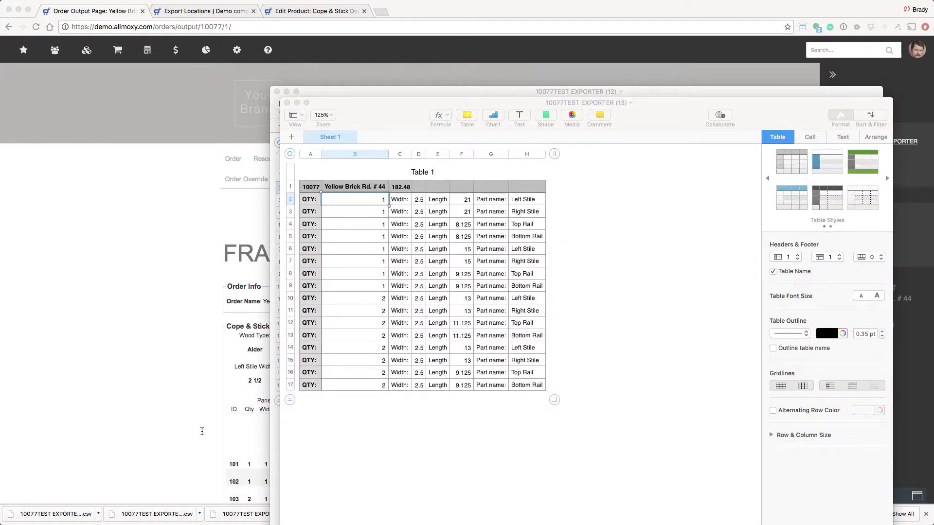
pyautogui.moveTo(415, 102); pyautogui.dragTo(760, 74)
pyautogui.click(501, 99)
pyautogui.press('super+w')
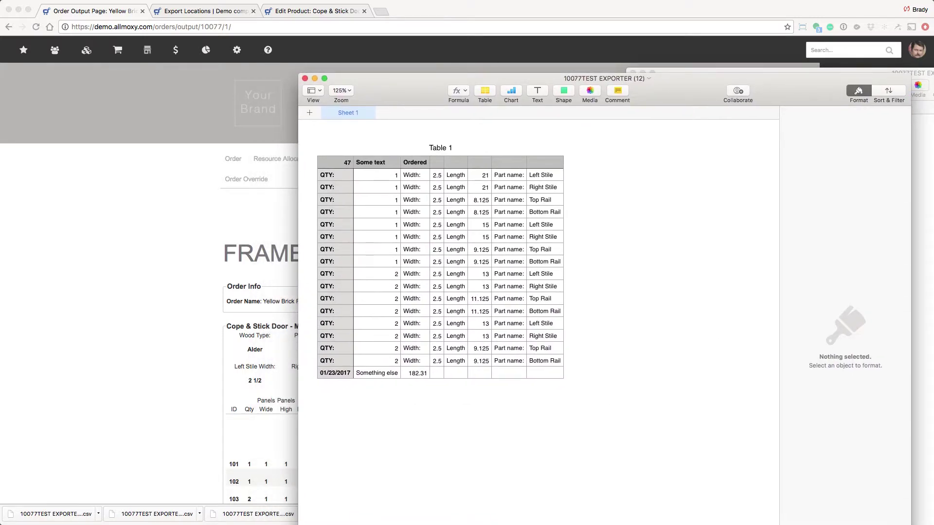
pyautogui.click(485, 157)
pyautogui.moveTo(365, 70); pyautogui.dragTo(141, 74)
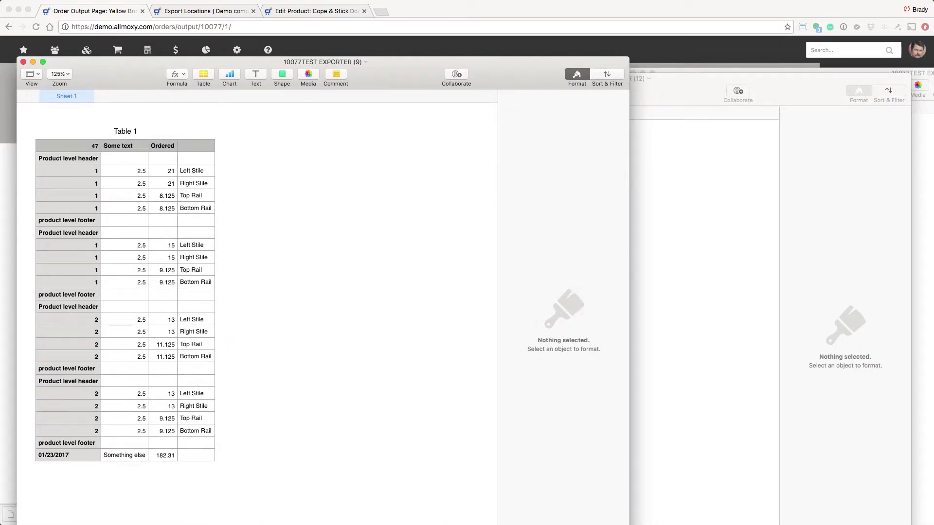
pyautogui.press('super+grave')
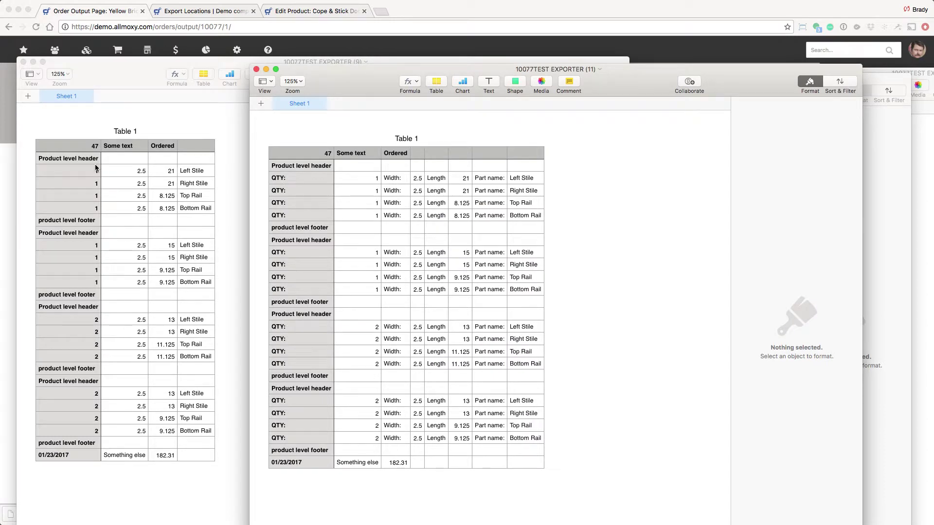
pyautogui.click(73, 146)
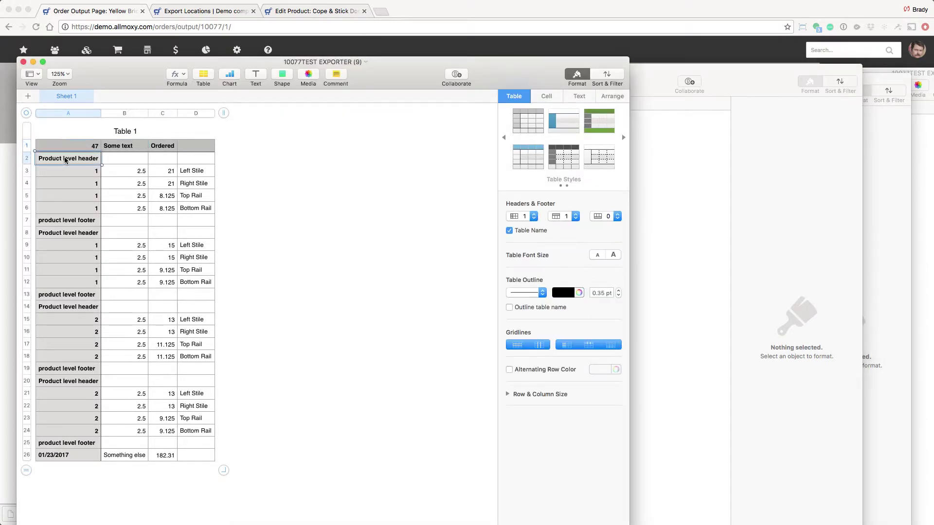
pyautogui.click(138, 175)
# Step: Highlight the order header in row 1, the product footer rows, part rows and one product block
pyautogui.moveTo(66, 147); pyautogui.dragTo(194, 150)
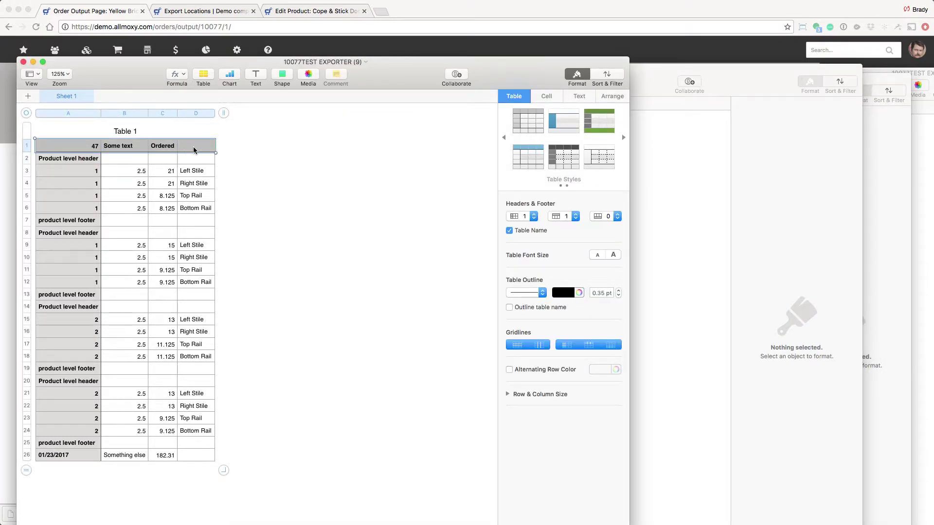
pyautogui.click(85, 159)
pyautogui.click(93, 222)
pyautogui.moveTo(97, 173); pyautogui.dragTo(193, 211)
pyautogui.click(87, 149)
pyautogui.moveTo(70, 161); pyautogui.dragTo(95, 218)
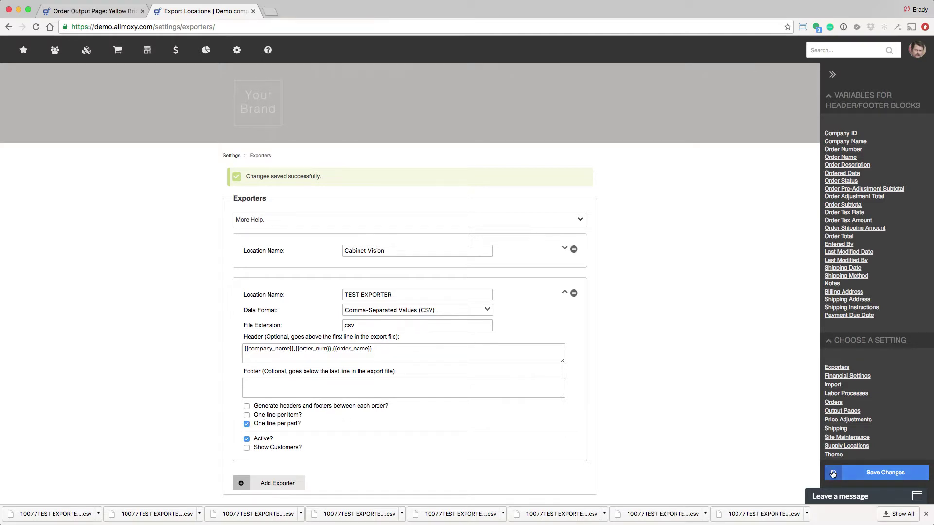
# Step: Save the exporter, re-save order #10077, and export its Frame List data as a new CSV
pyautogui.click(857, 476)
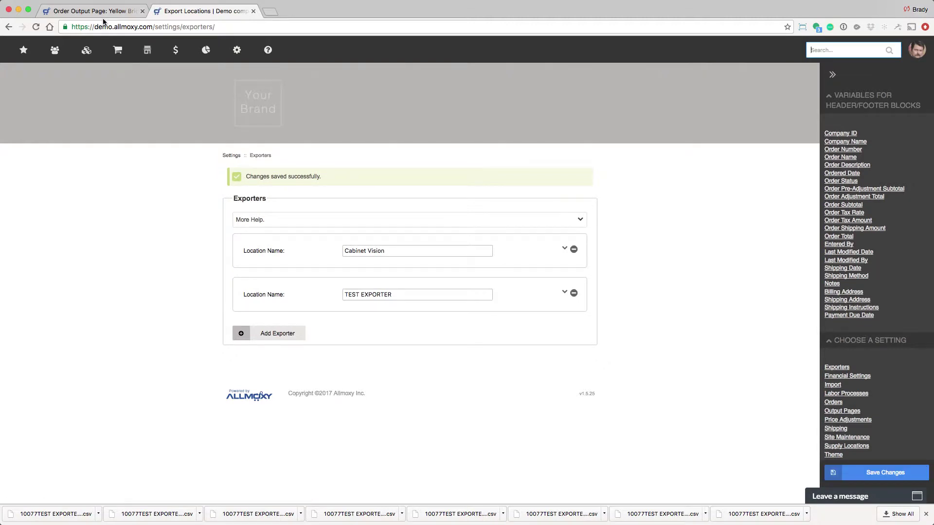
pyautogui.click(104, 16)
pyautogui.click(233, 159)
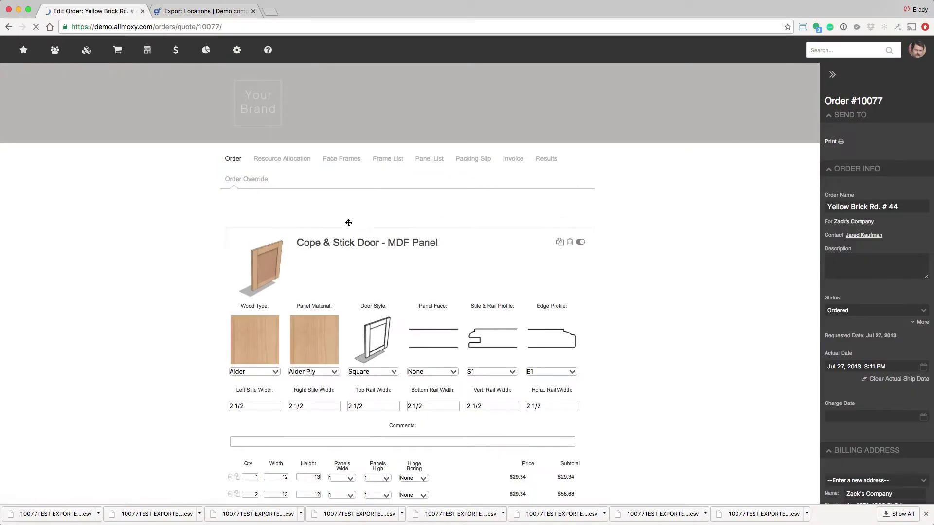
pyautogui.click(875, 438)
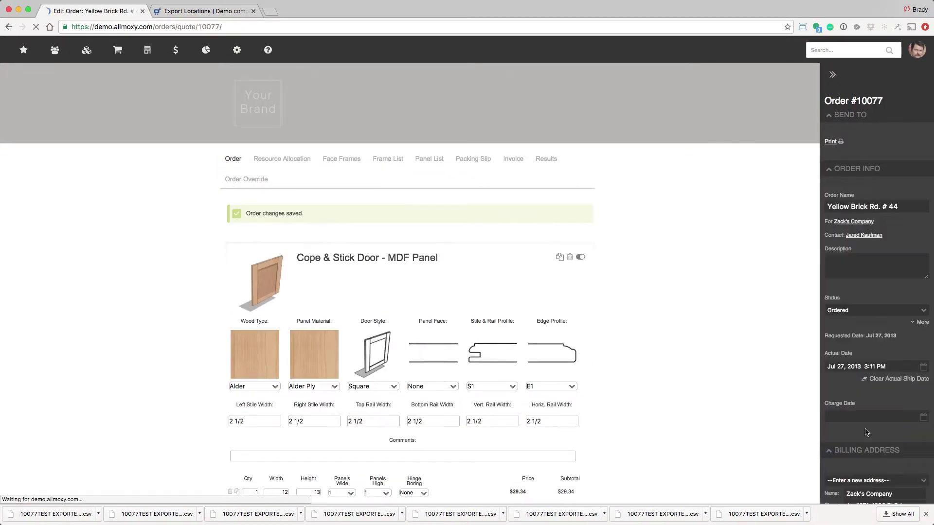
pyautogui.click(387, 158)
pyautogui.click(913, 142)
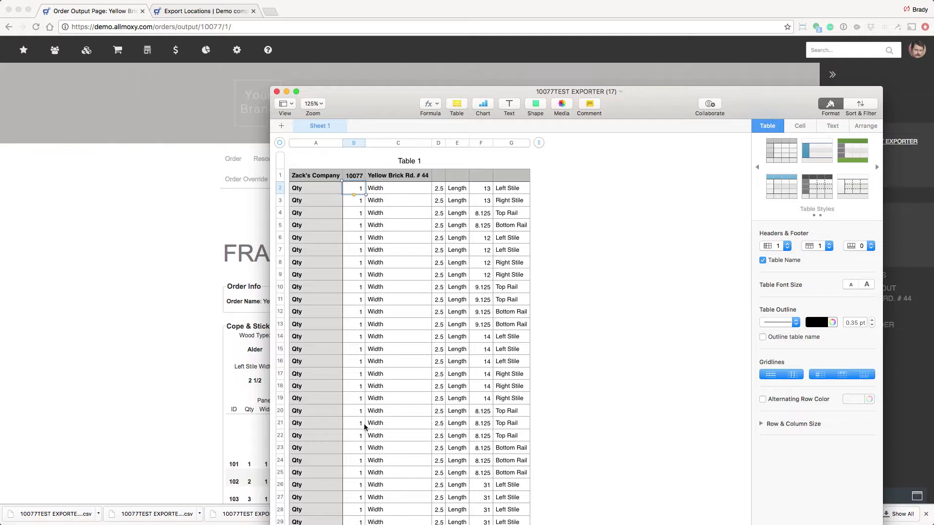
# Step: Set the TEST EXPORTER to one line per part instead of one line per item
pyautogui.click(154, 293)
pyautogui.click(205, 11)
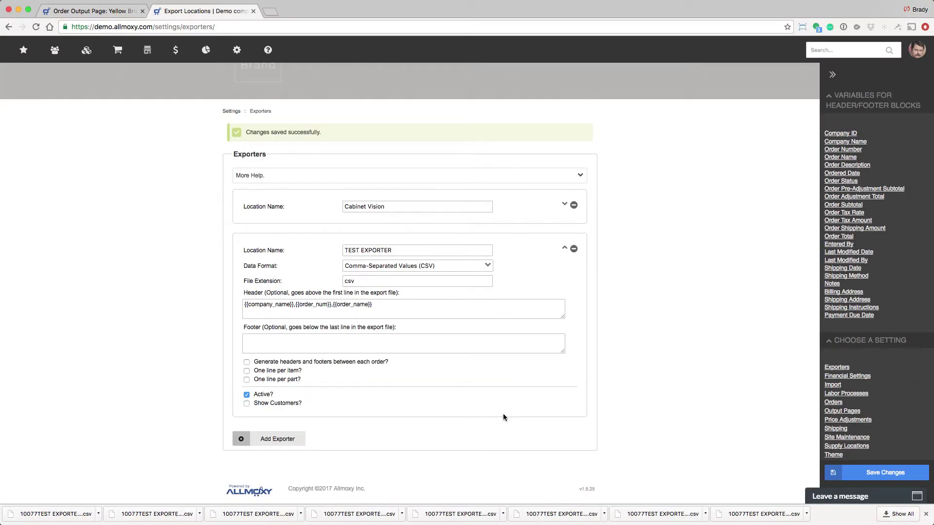
pyautogui.click(247, 371)
pyautogui.click(247, 381)
pyautogui.click(246, 380)
pyautogui.click(246, 371)
pyautogui.click(247, 371)
pyautogui.click(247, 380)
pyautogui.click(247, 380)
# Step: Turn on headers and footers between orders and toggle the exporter's Active setting off and on
pyautogui.click(246, 362)
pyautogui.click(247, 395)
pyautogui.click(246, 395)
pyautogui.click(84, 13)
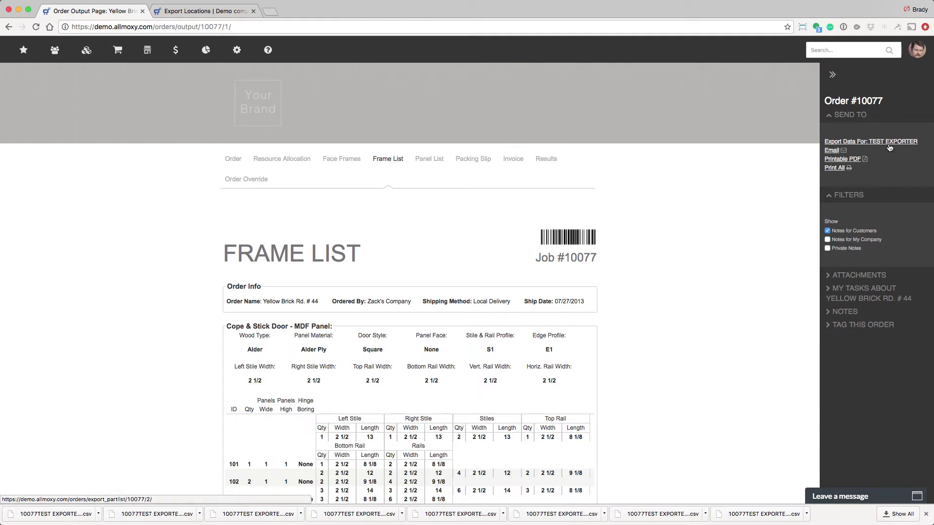
# Step: Check the exporter settings and spreadsheet, then export order #10077's data again
pyautogui.click(178, 10)
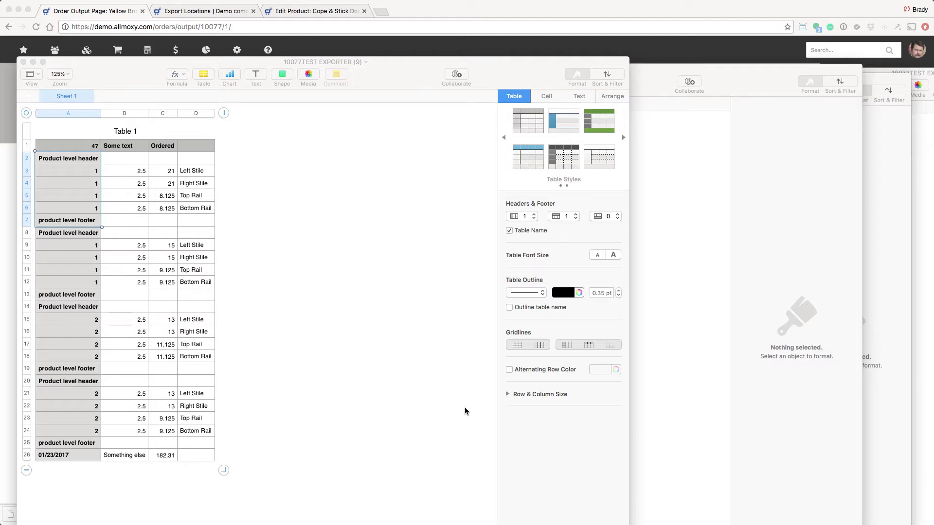
pyautogui.click(433, 16)
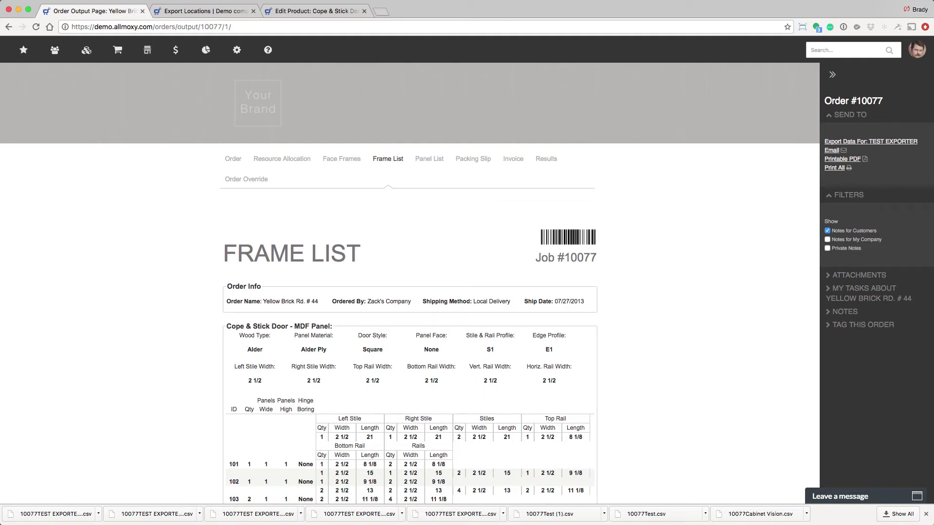
pyautogui.click(895, 142)
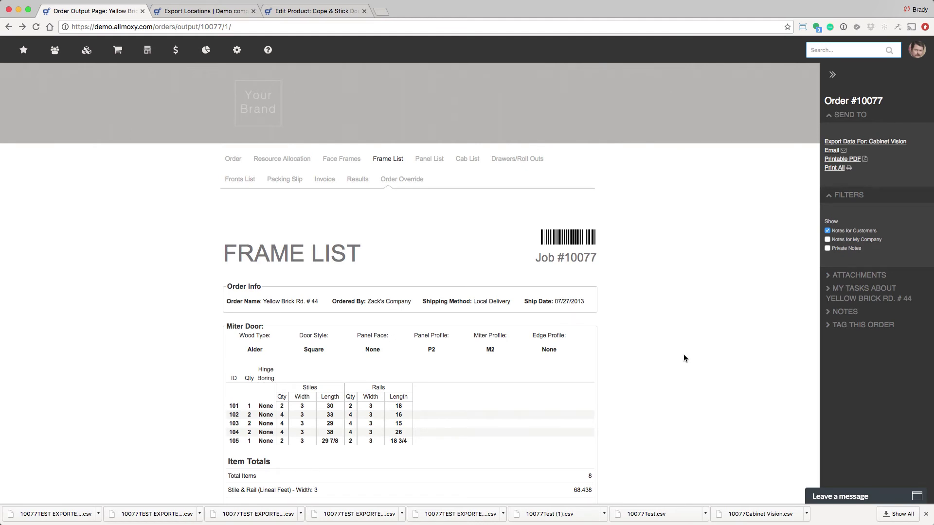
# Step: Open the New Order (Email) trigger and enable Attach Exporter(S) with Cabinet Vision
pyautogui.moveTo(237, 50)
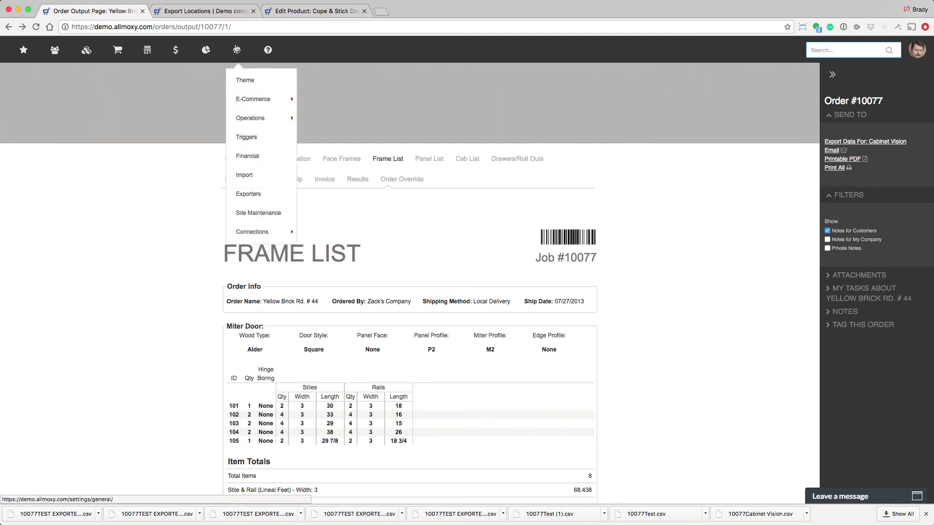
pyautogui.click(246, 137)
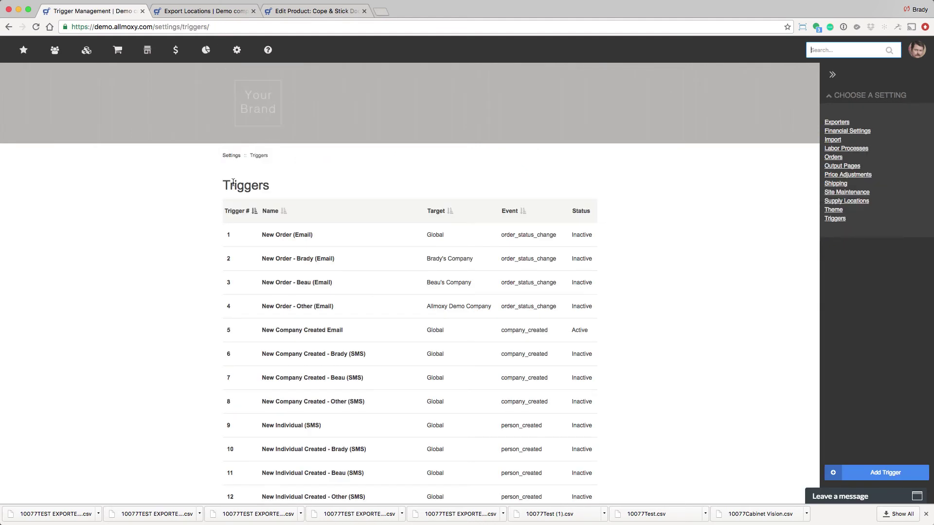
pyautogui.click(232, 233)
pyautogui.scroll(-5, 231, 232)
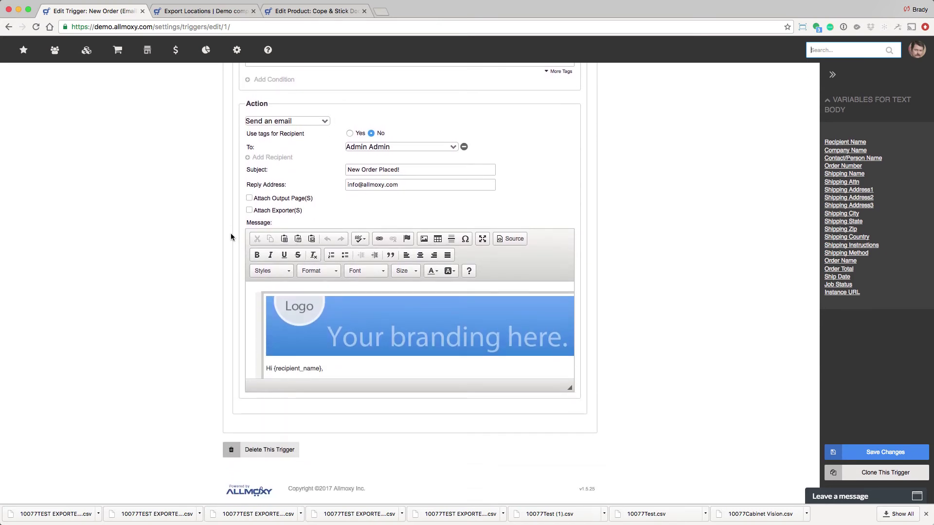
pyautogui.click(250, 211)
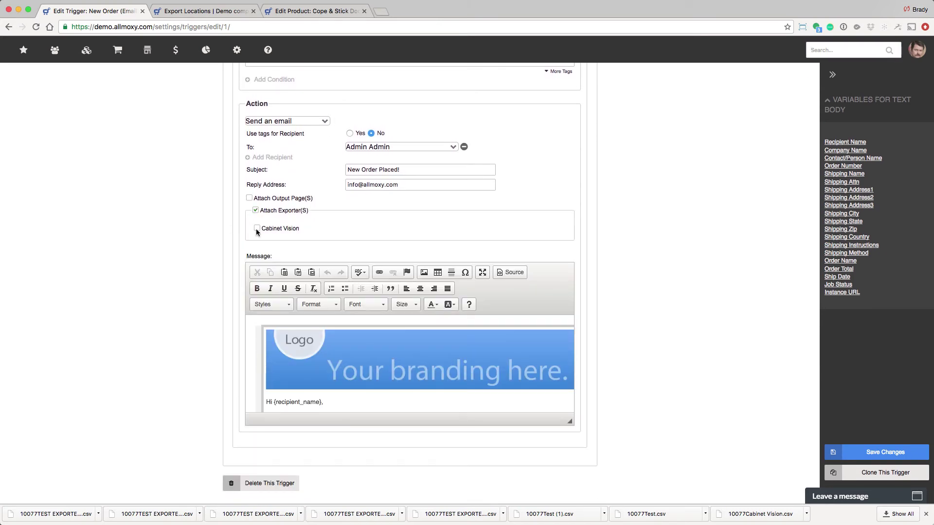
pyautogui.click(256, 229)
pyautogui.scroll(5, 311, 243)
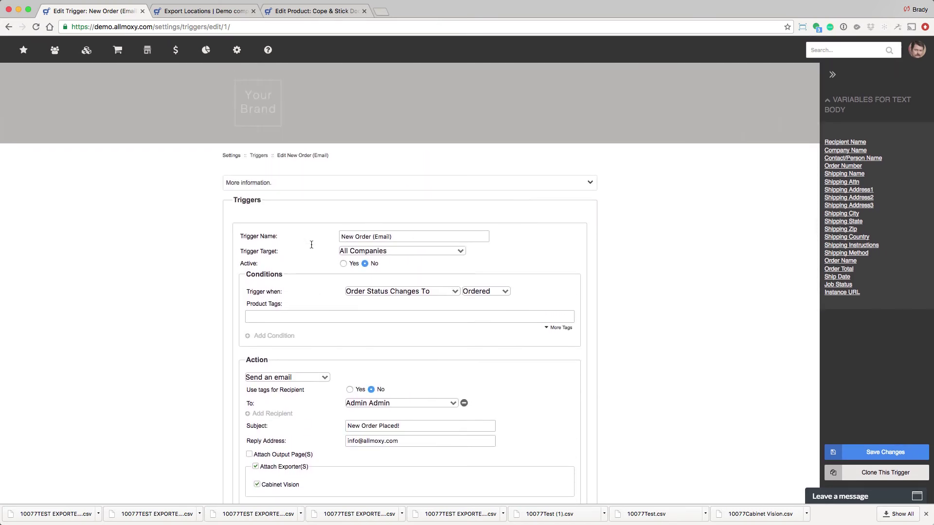
pyautogui.scroll(-1, 312, 245)
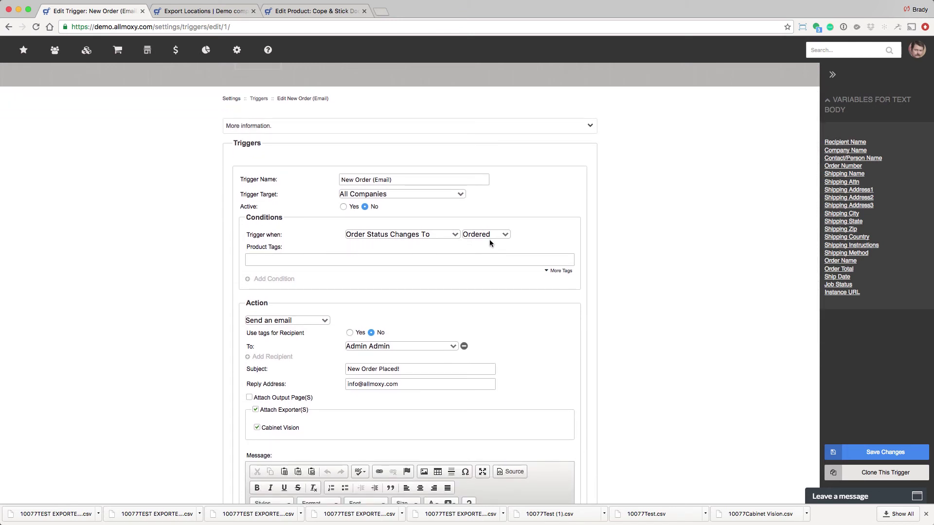
pyautogui.scroll(-4, 287, 321)
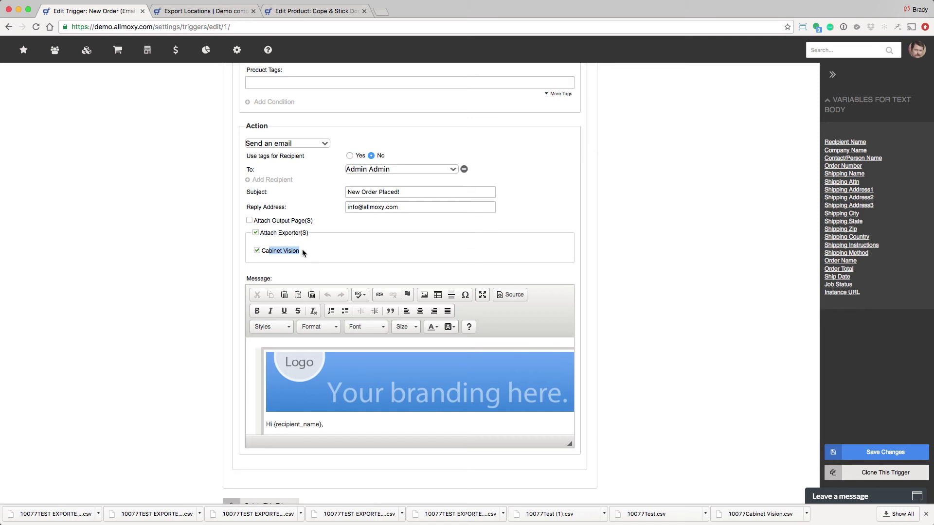
pyautogui.scroll(5, 302, 250)
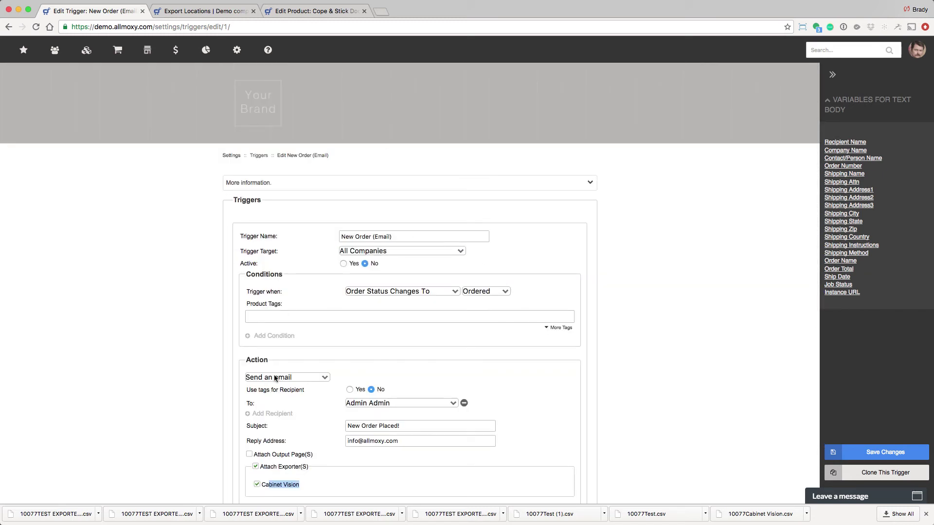
pyautogui.scroll(-6, 275, 377)
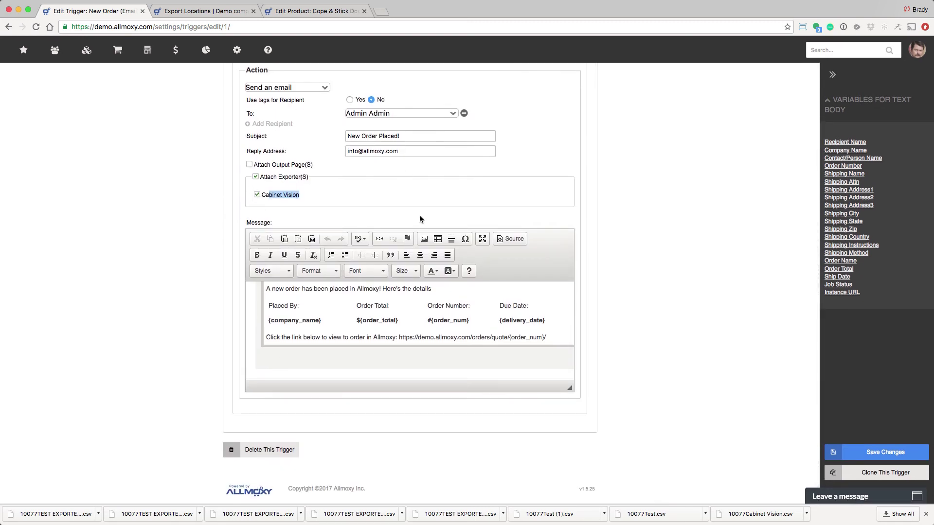
# Step: Open the Zapier website in a new browser tab
pyautogui.click(384, 15)
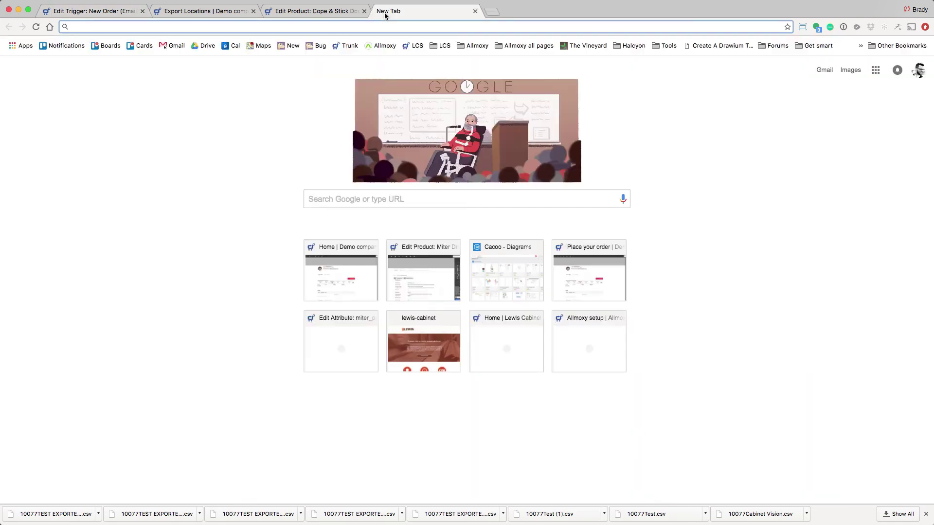
pyautogui.click(423, 343)
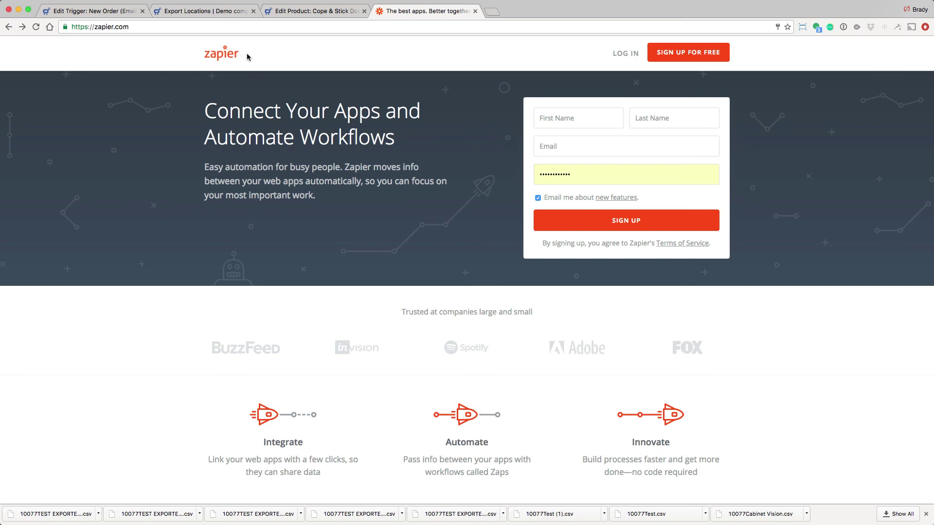
# Step: Expand the TEST EXPORTER settings to review its header
pyautogui.click(307, 12)
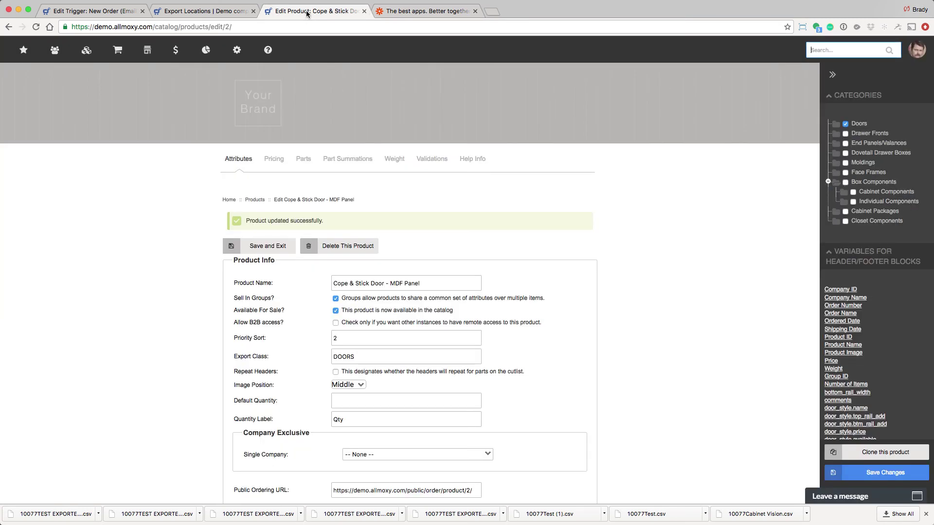
pyautogui.click(223, 10)
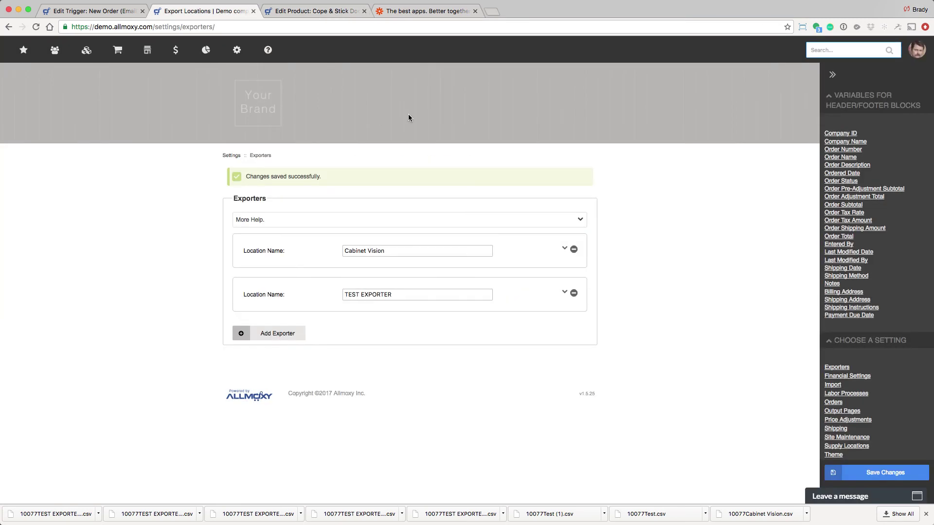
pyautogui.click(565, 293)
pyautogui.scroll(-2, 566, 294)
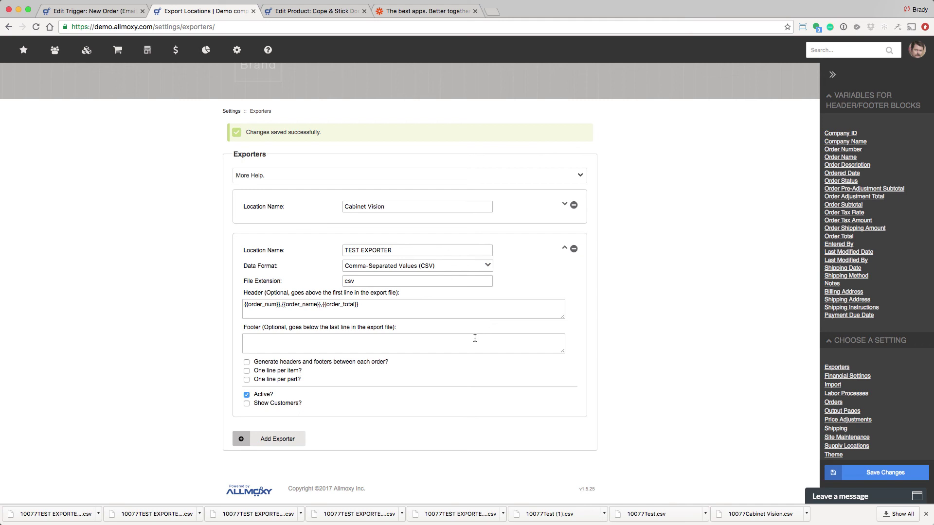
# Step: View the door product's parts setup, then open the latest exported CSV in Numbers
pyautogui.click(316, 13)
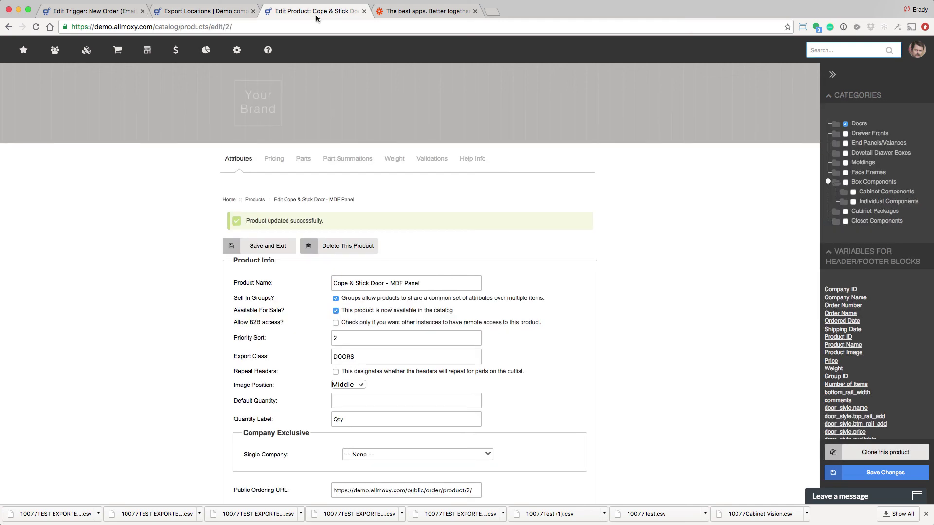
pyautogui.click(307, 161)
pyautogui.click(66, 518)
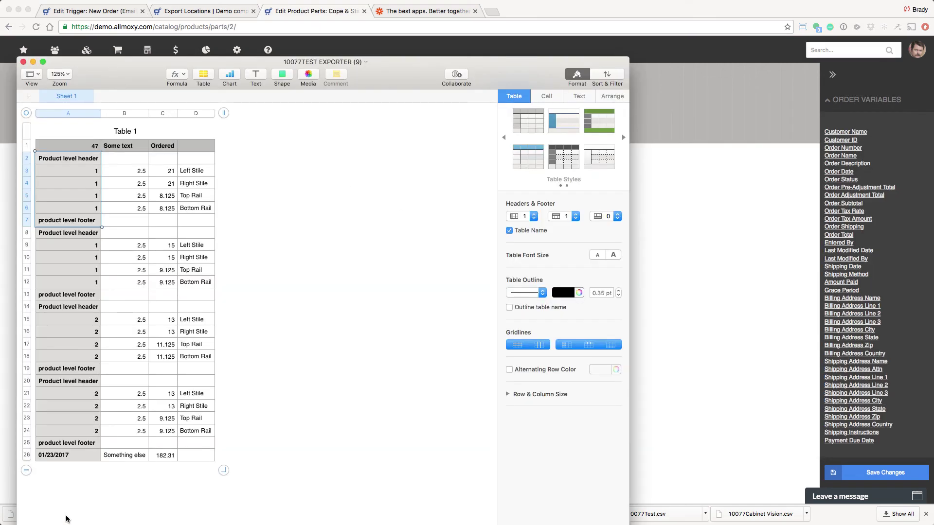